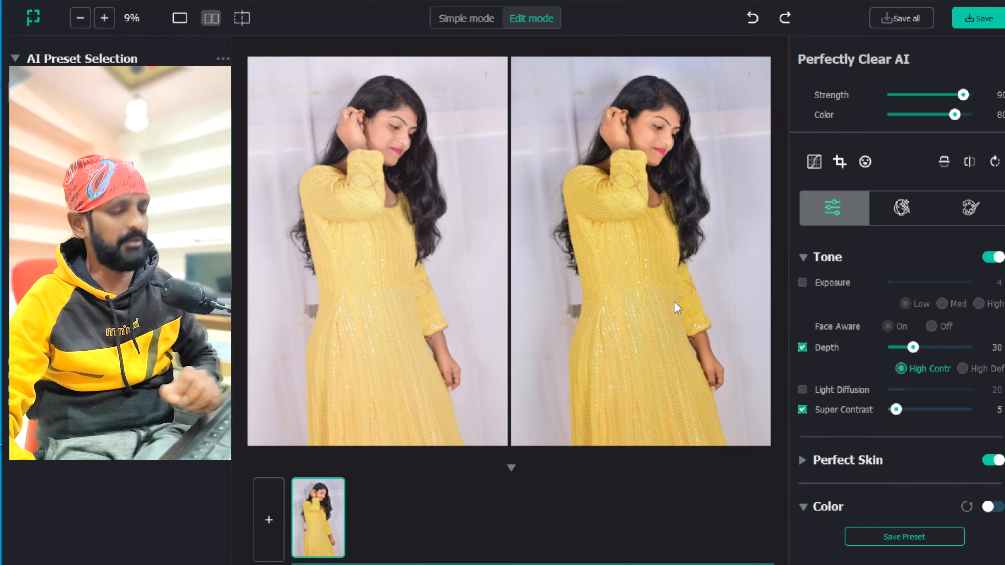
Step: Turn on Color correction for the yellow-dress photo and enable both Color Restore and Fidelity
scroll(739, 393, up, 1)
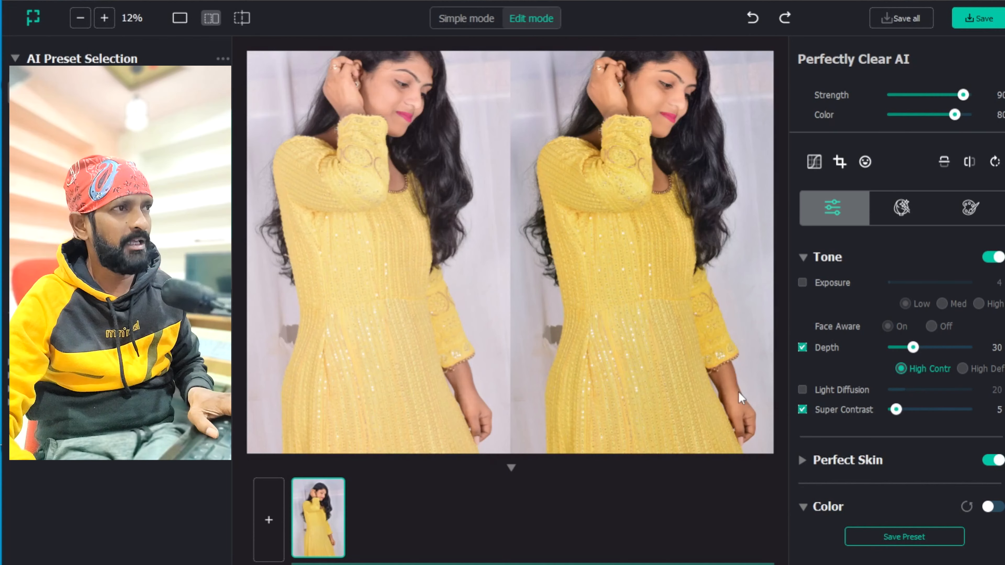
scroll(738, 392, up, 1)
drag(634, 197, 638, 312)
scroll(639, 313, up, 1)
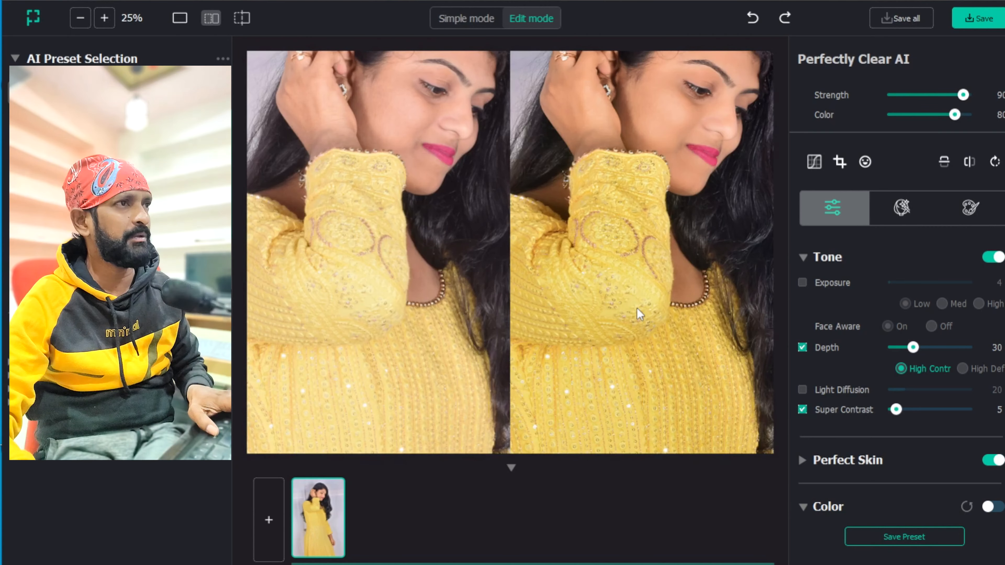
drag(637, 265, 623, 326)
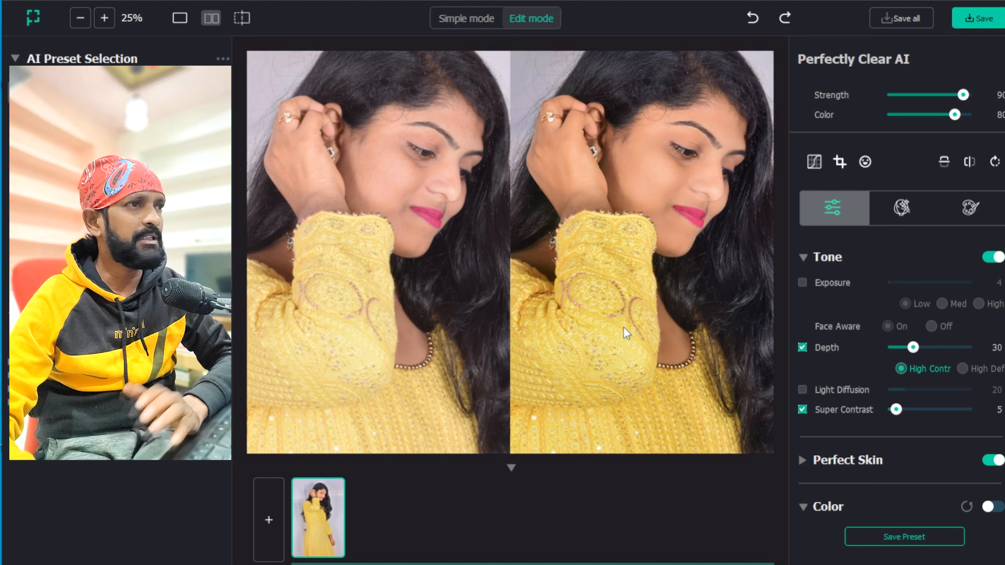
scroll(918, 442, down, 1)
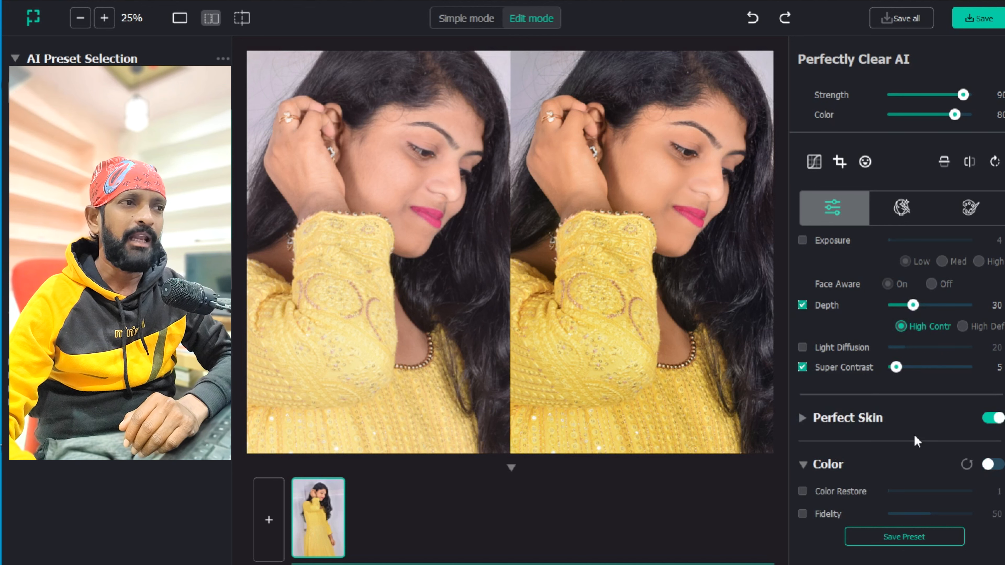
click(990, 465)
click(801, 491)
click(802, 514)
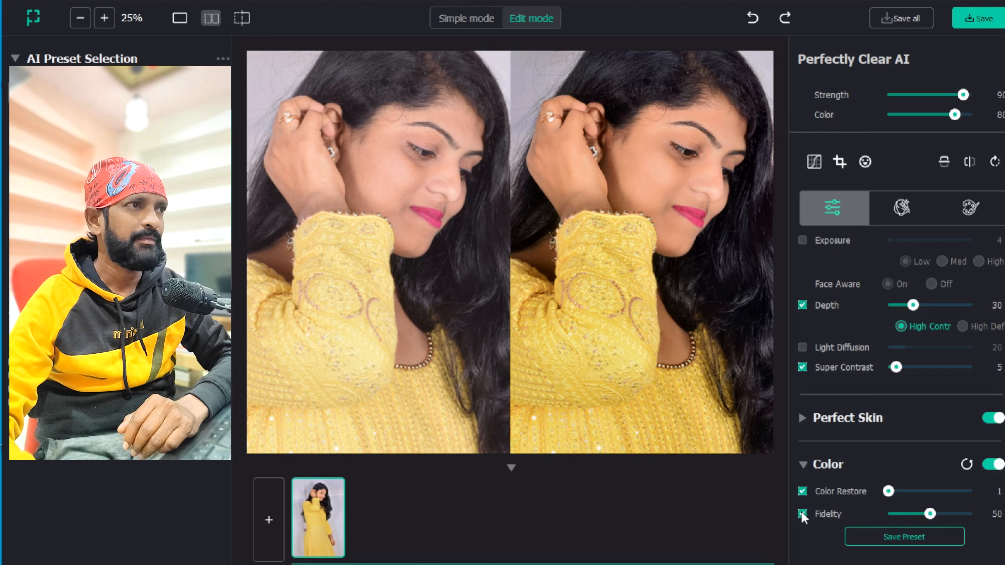
Step: Set Color Restore to 27 on the yellow-dress photo and toggle Fidelity off and on to compare
key(ctrl+minus)
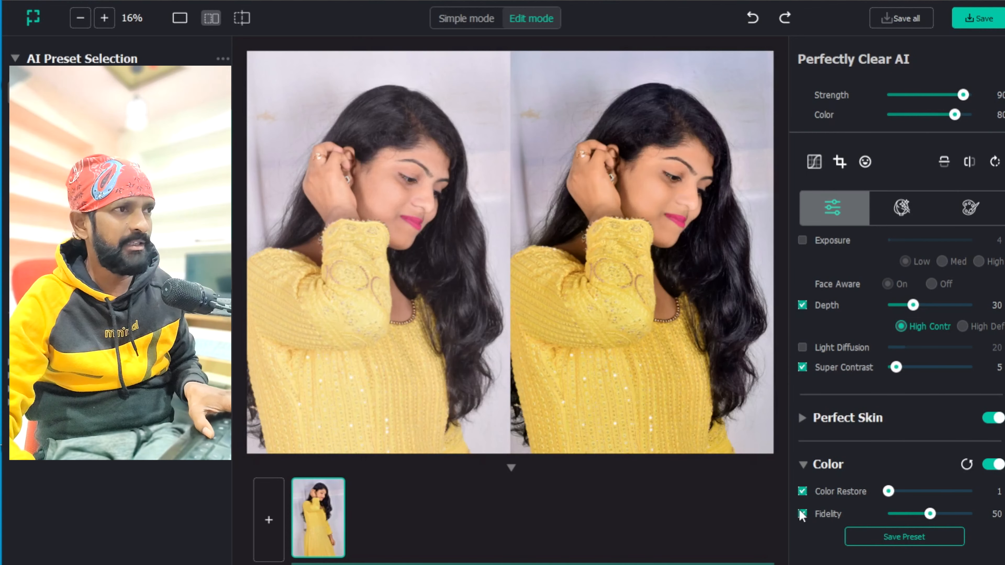
drag(889, 492, 896, 492)
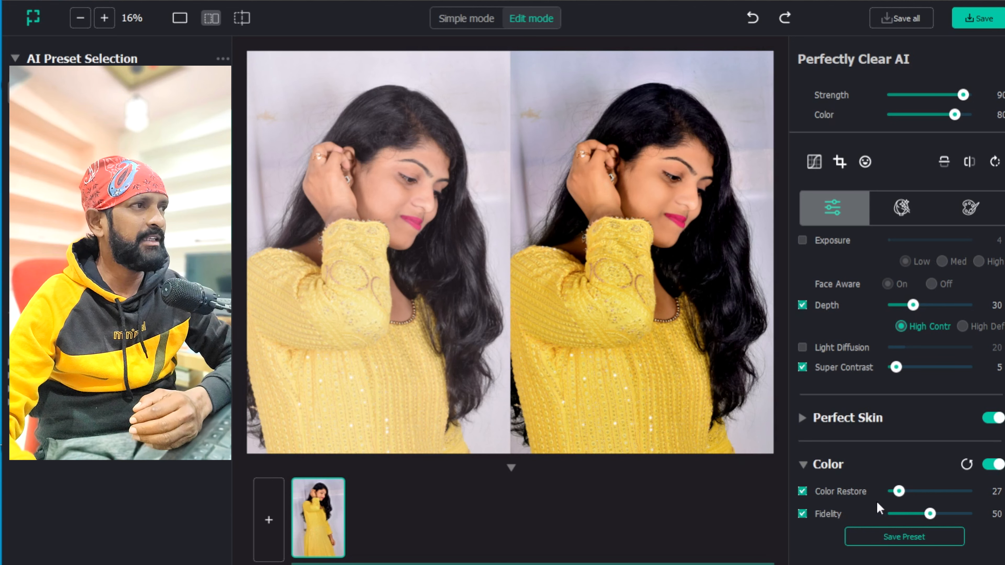
click(802, 513)
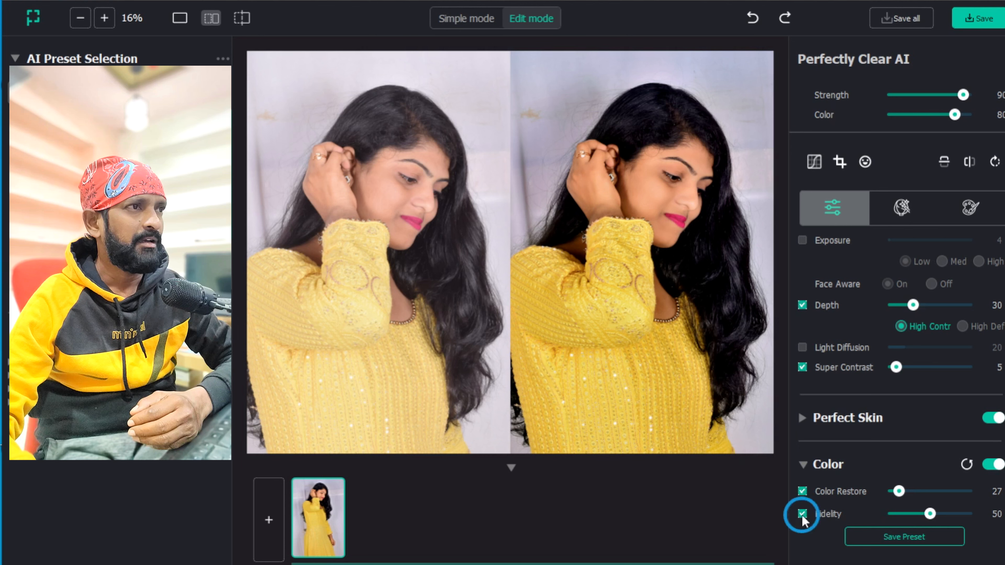
click(802, 513)
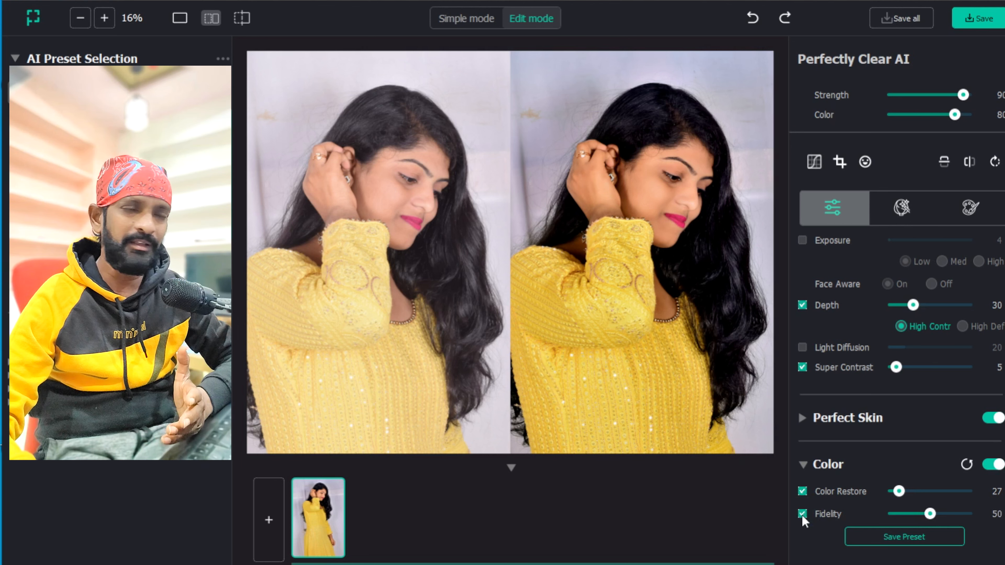
Step: Add the photo DSC02170 from New folder (2) and enable Color Restore and Fidelity for it
key(alt+Tab)
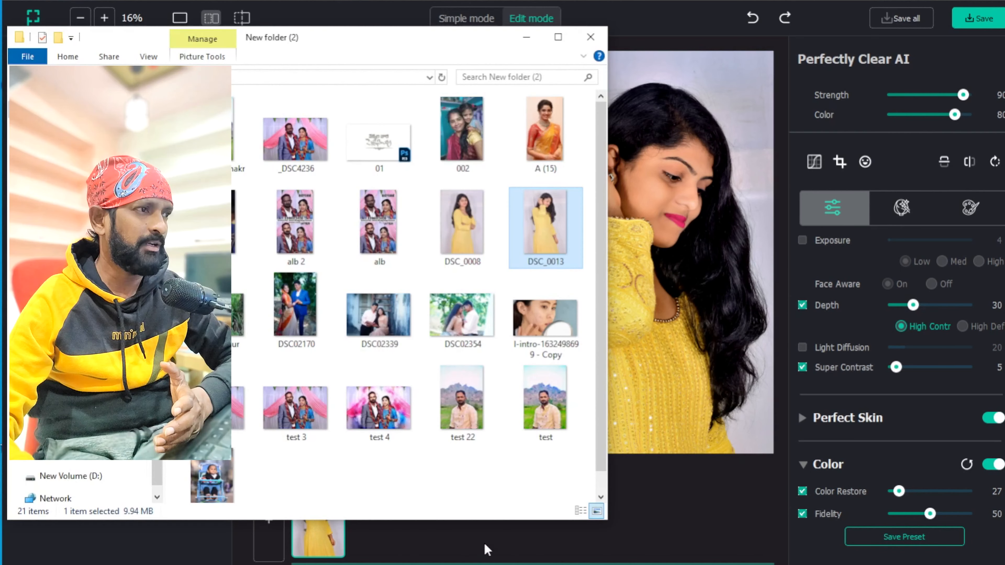
drag(294, 312, 702, 527)
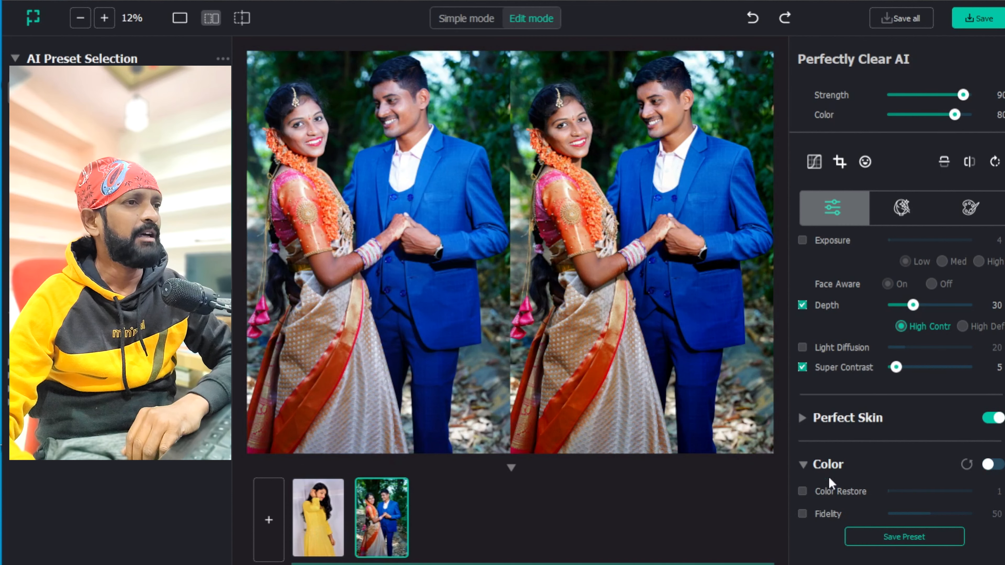
click(801, 493)
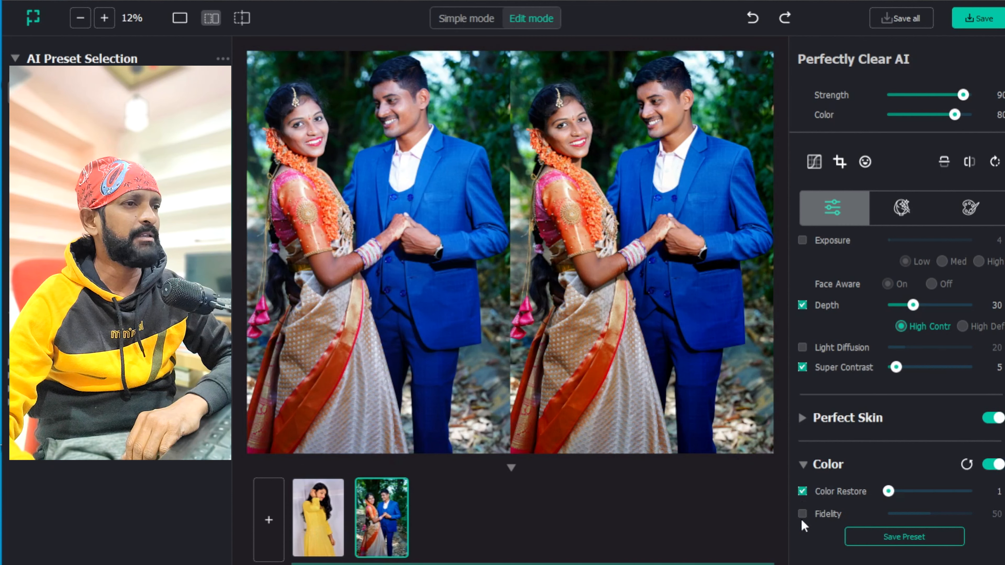
click(802, 514)
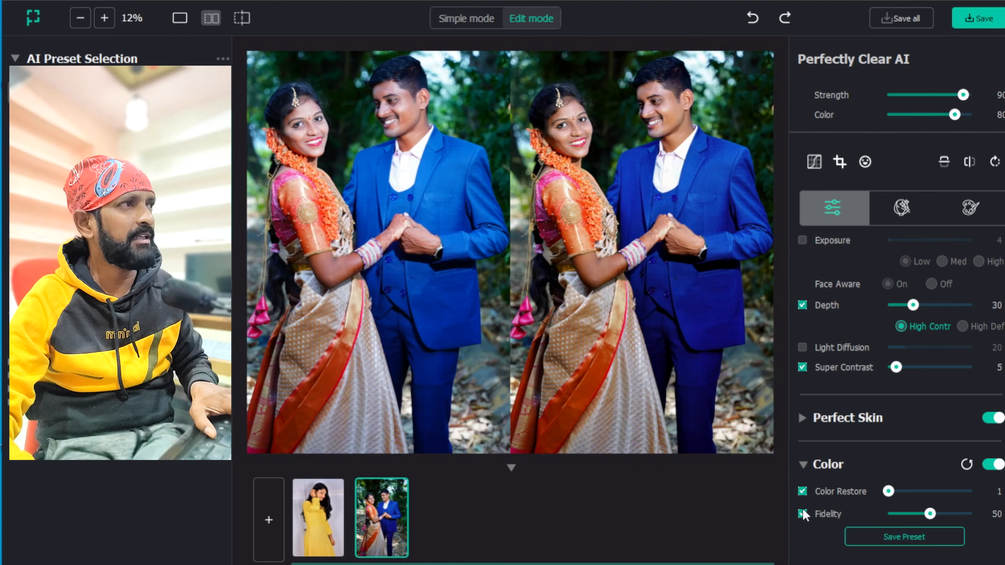
key(ctrl+plus)
key(ctrl+plus)
drag(623, 203, 668, 353)
scroll(667, 352, down, 2)
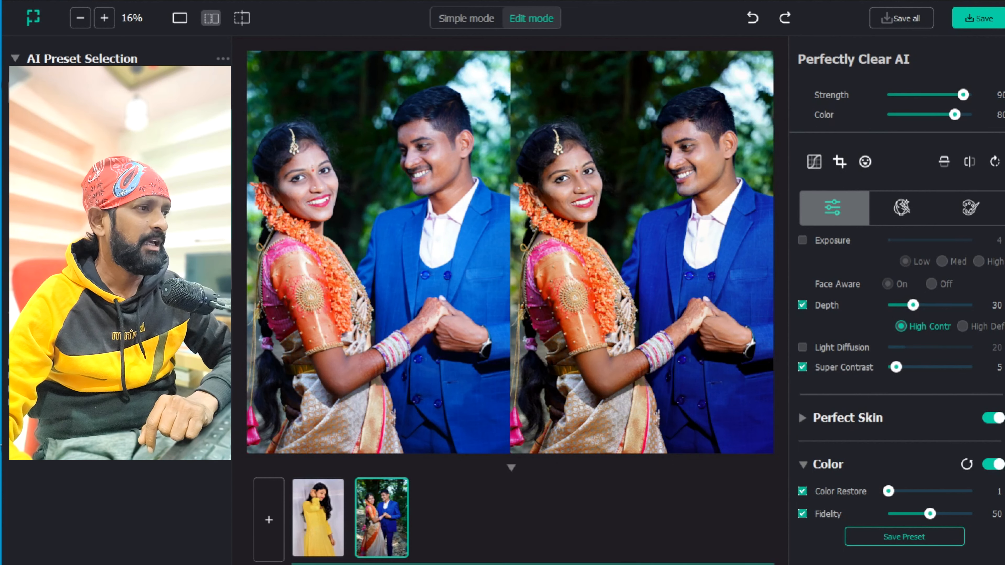
Step: Add the photo DSC02354 from New folder (2) and enable Color Restore and Fidelity for it
key(alt+Tab)
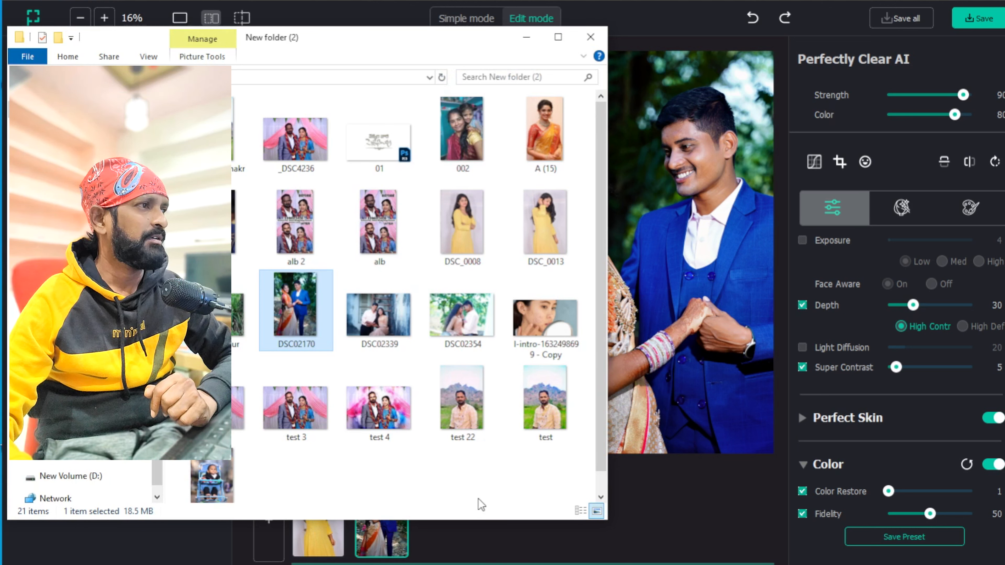
drag(462, 317, 700, 526)
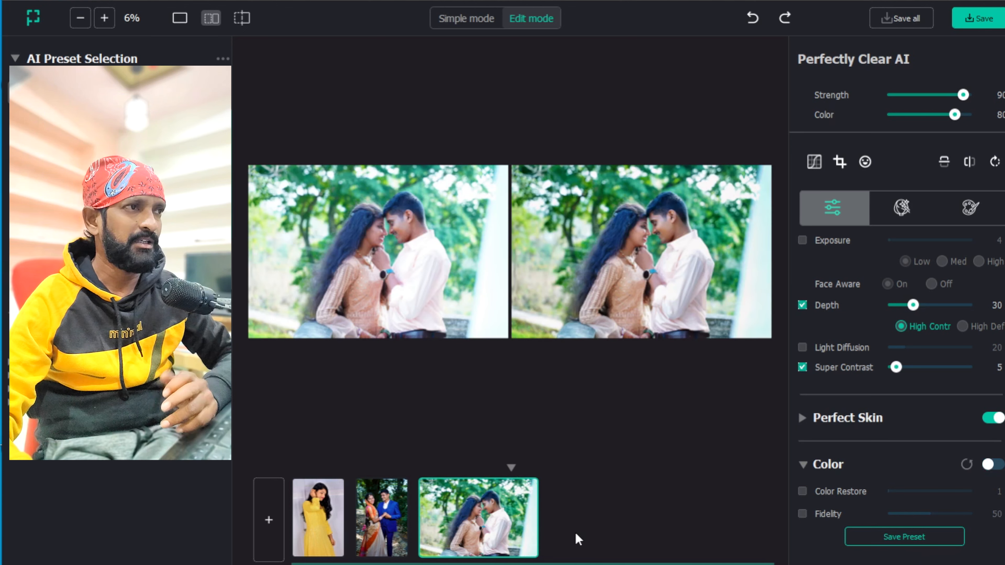
click(828, 492)
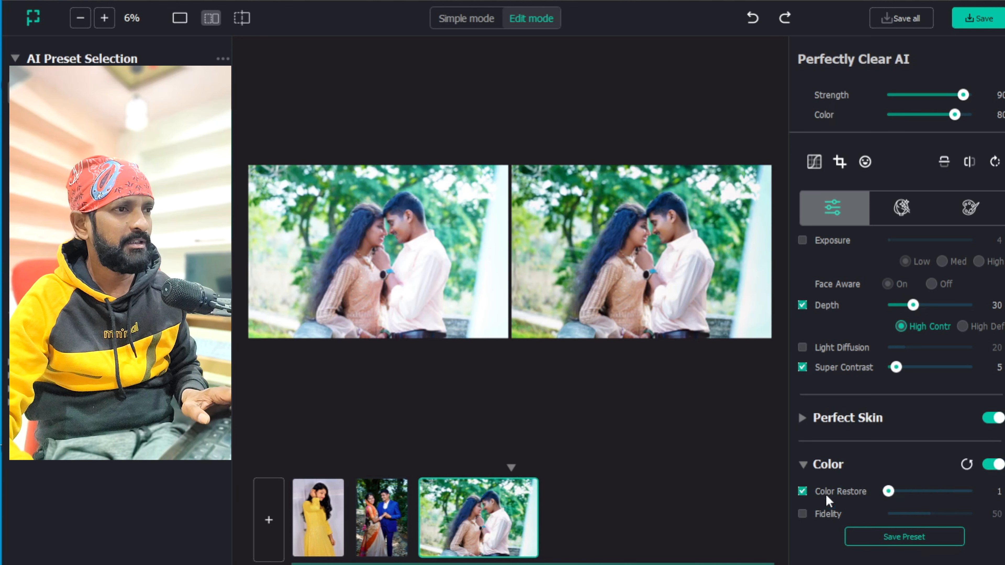
click(818, 518)
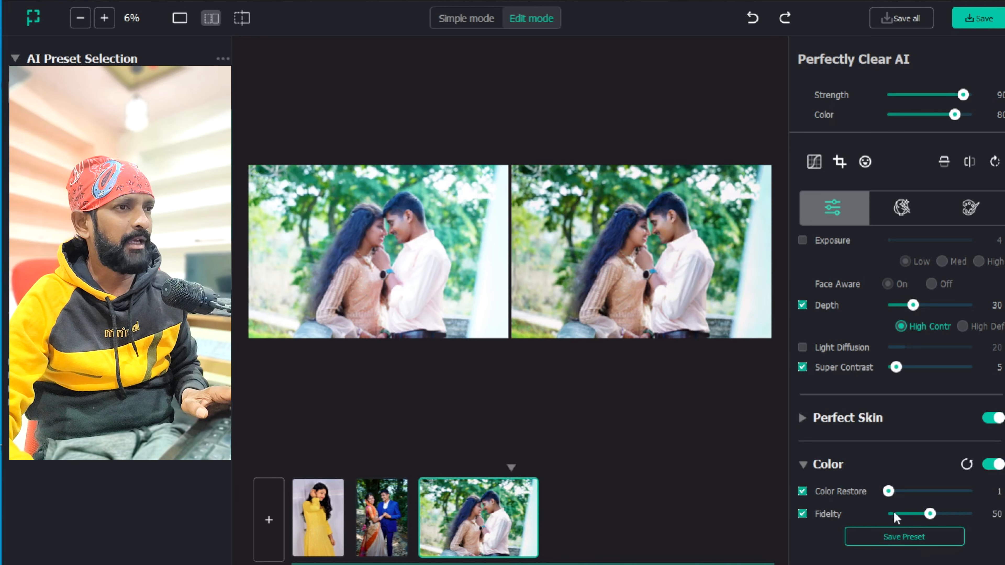
Step: Set Fidelity to 66 and Color Restore to 22 for the outdoor couple photo and inspect the result
drag(926, 515, 944, 514)
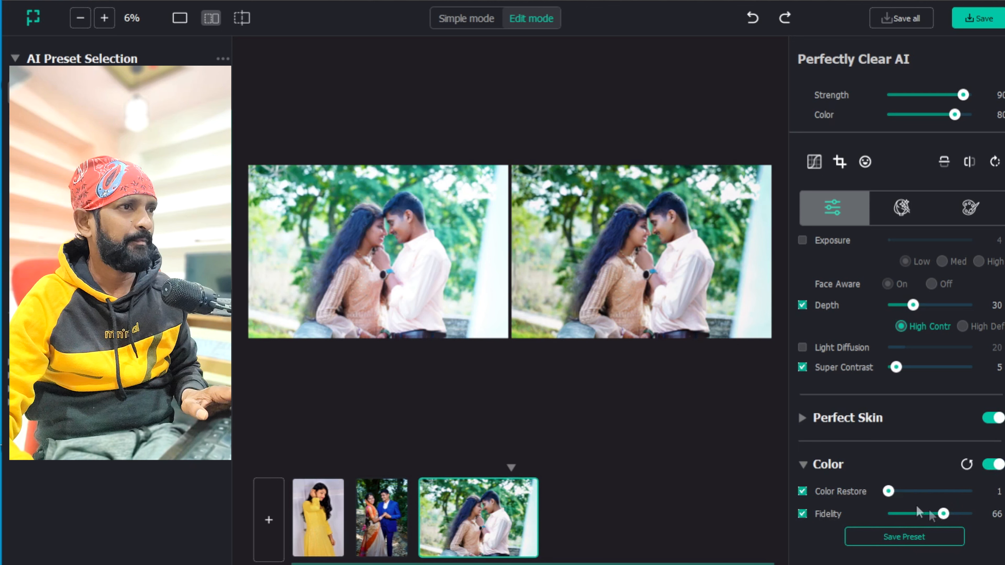
click(893, 491)
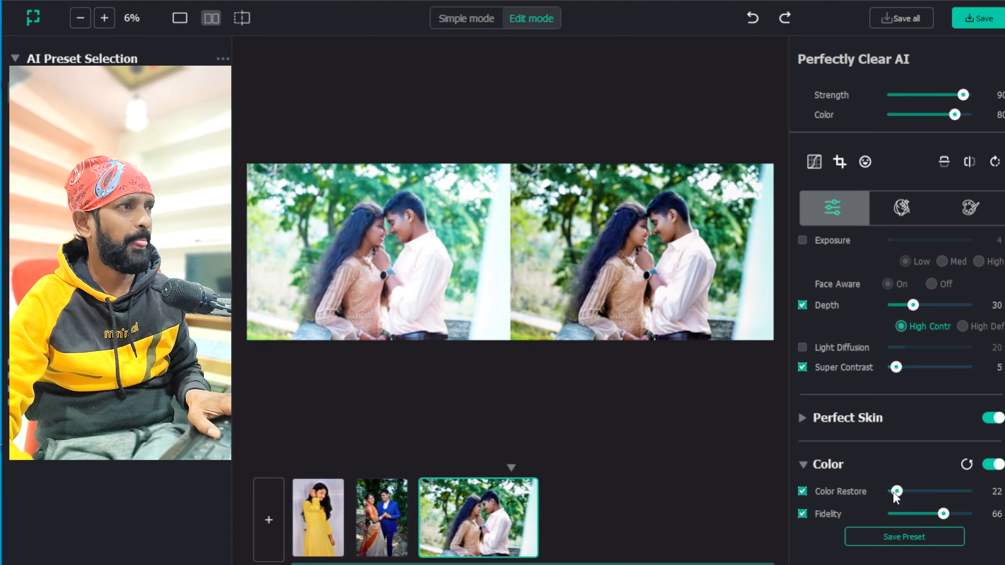
key(ctrl+plus)
key(ctrl+plus)
drag(713, 285, 684, 305)
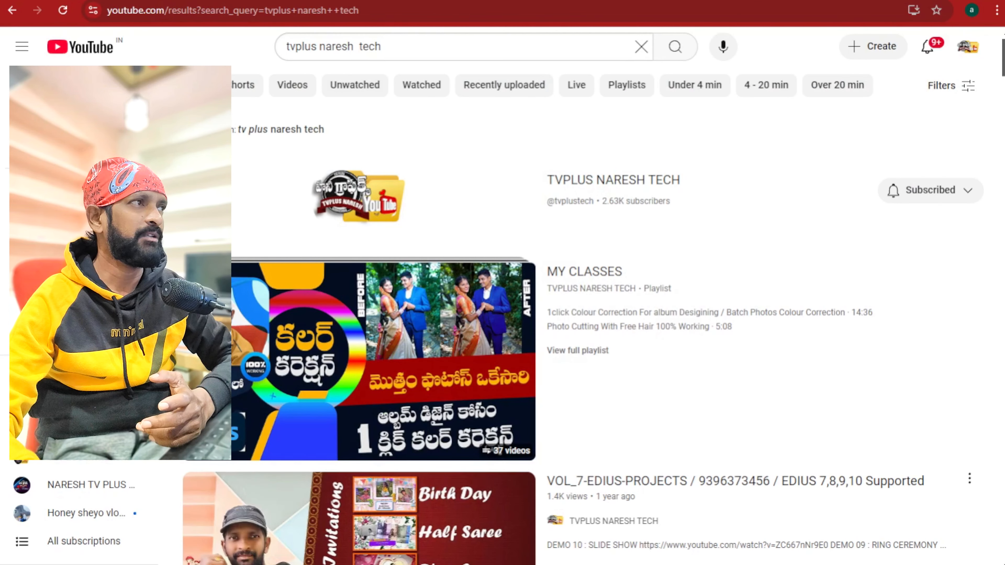
Step: Switch to YouTube in the browser, open the TVPLUS tech channel from the search results and browse its uploaded videos
drag(382, 43, 261, 38)
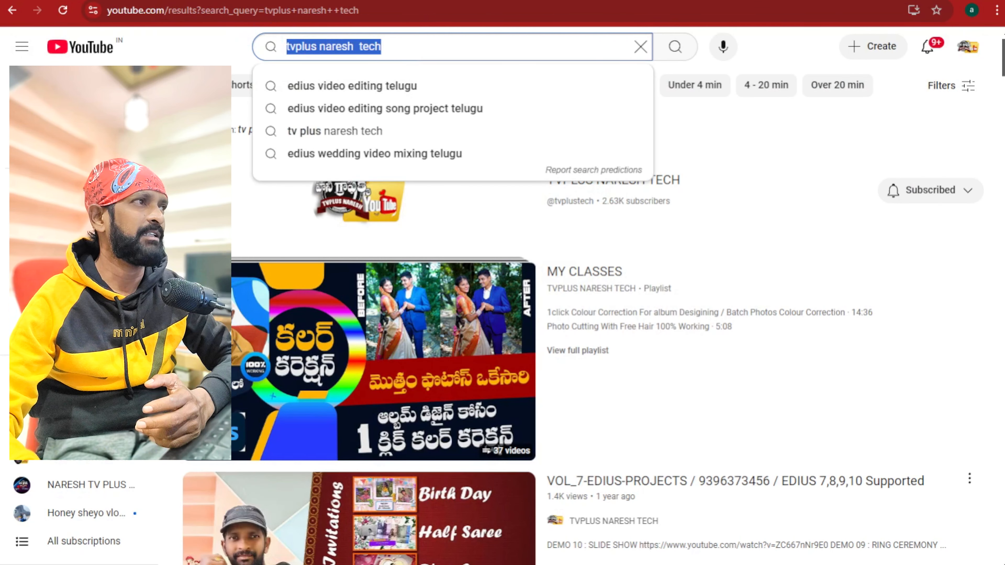
click(381, 46)
click(782, 136)
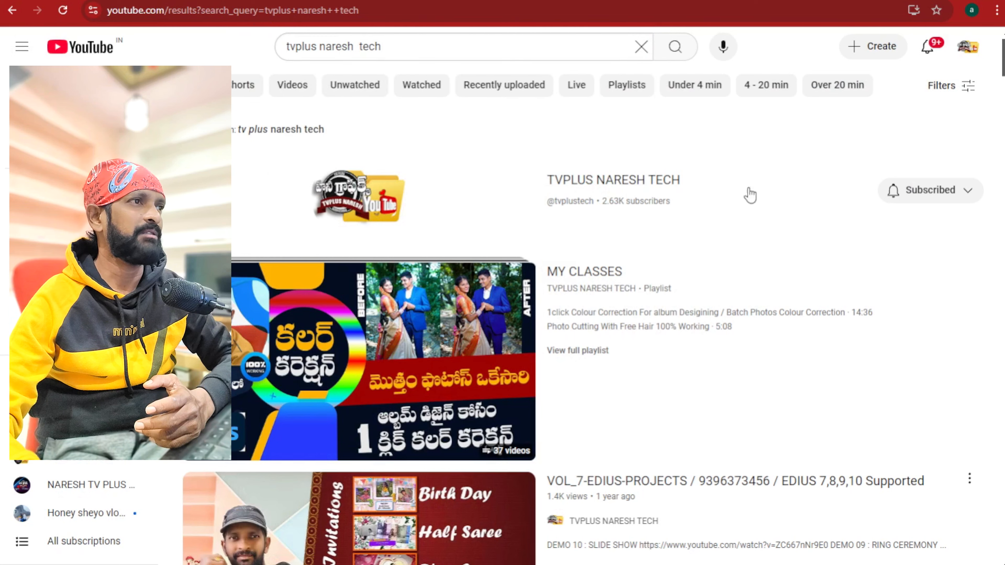
click(612, 182)
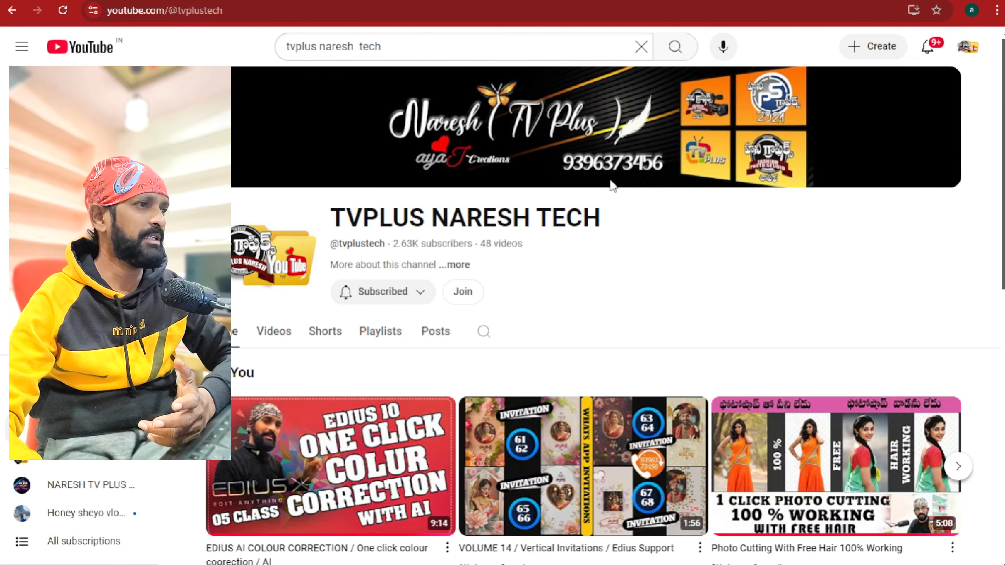
click(273, 331)
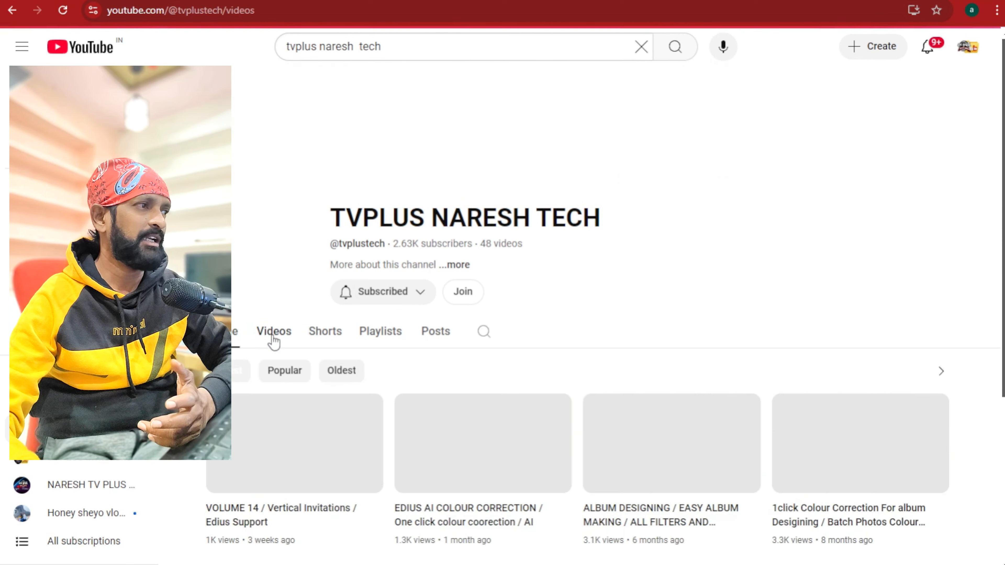
scroll(649, 319, down, 3)
mouse_move(848, 309)
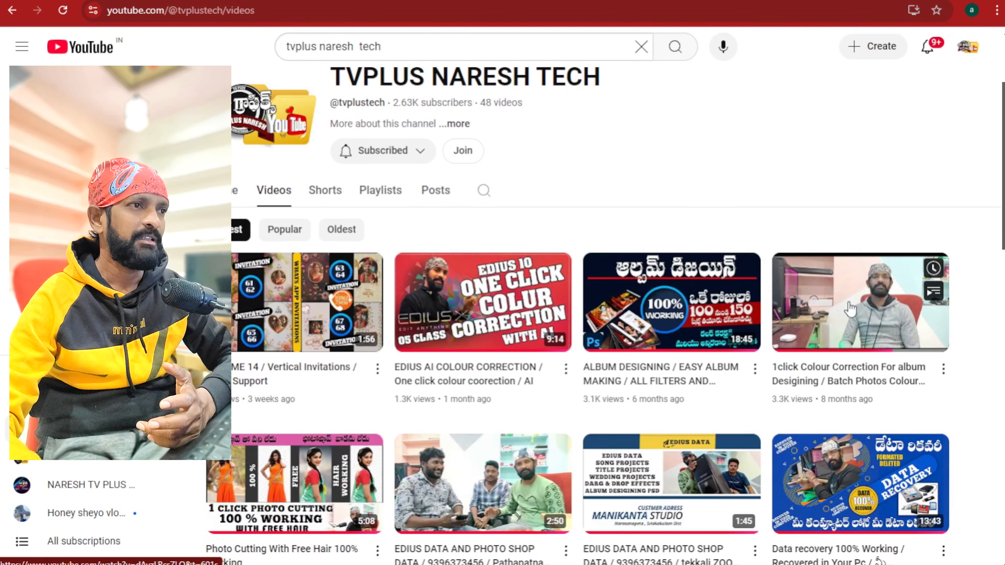
right_click(849, 308)
click(728, 1)
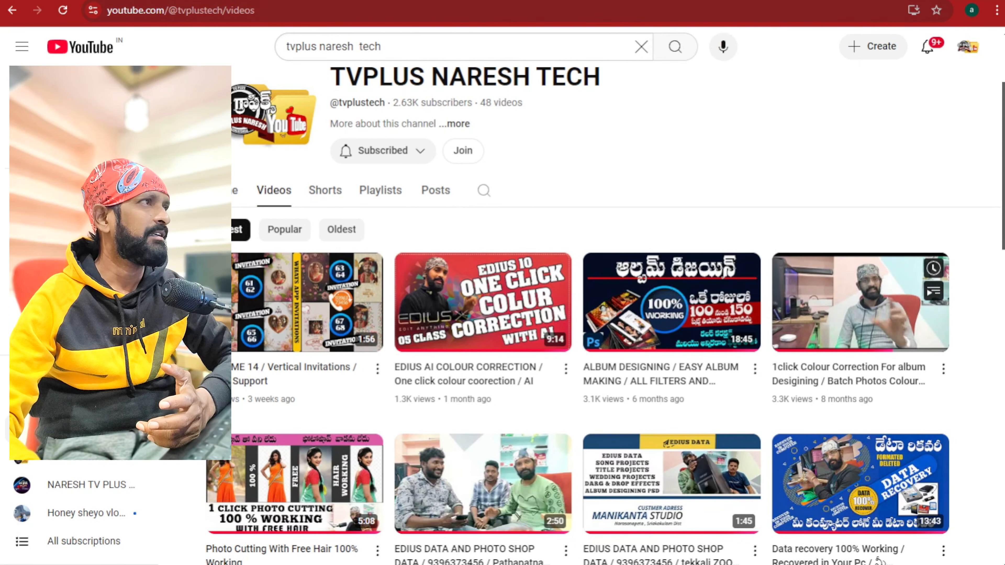
key(ctrl+Tab)
click(437, 240)
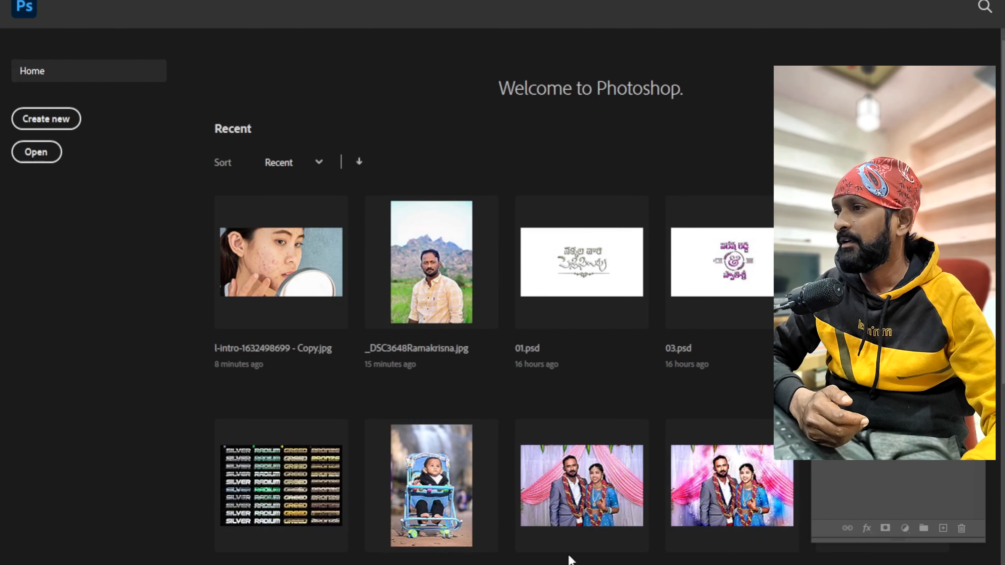
click(260, 261)
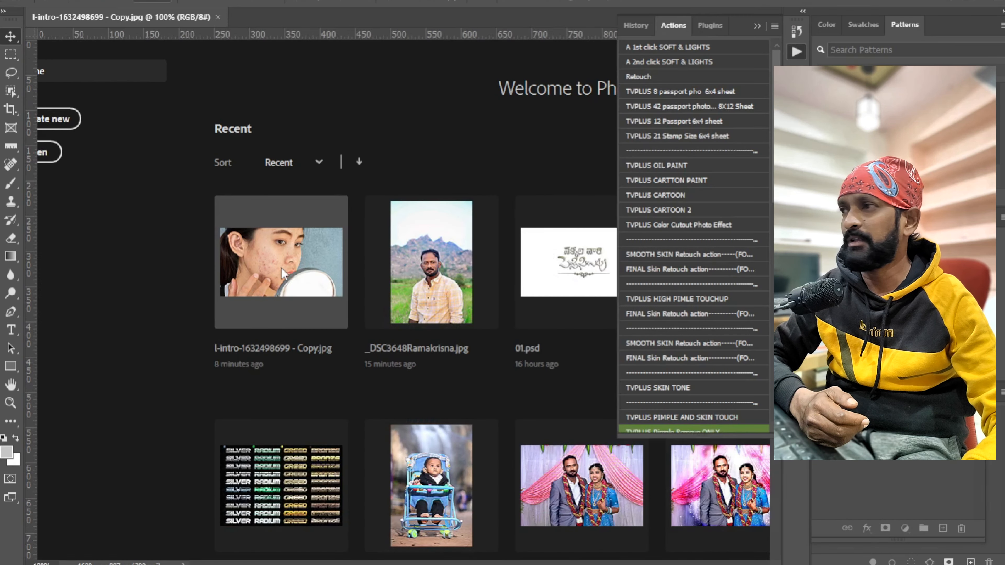
key(ctrl+plus)
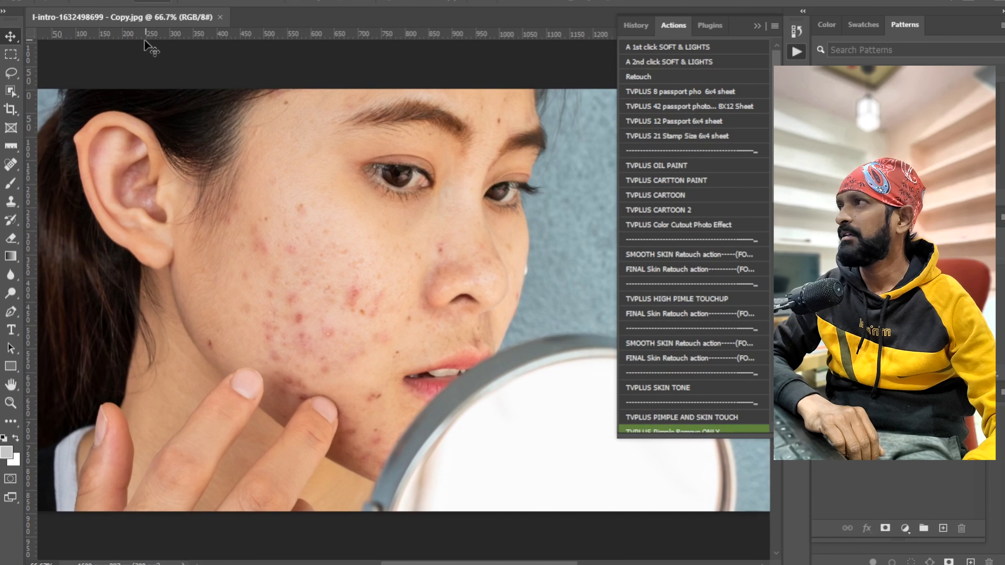
drag(143, 18, 142, 32)
right_click(139, 30)
click(170, 43)
click(617, 153)
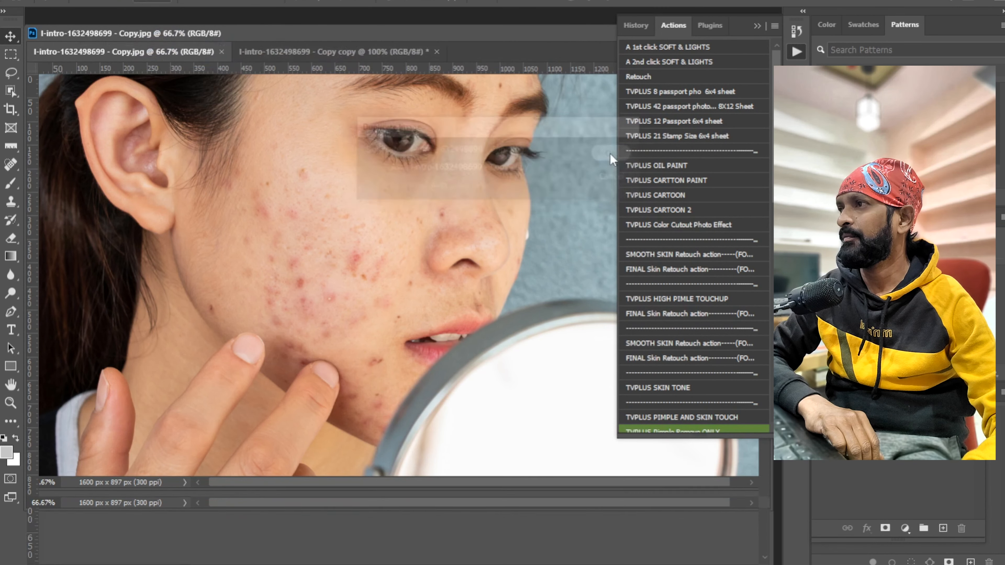
Step: Enlarge the duplicate's window, run the TVPLUS Pimple Remove ONLY action on it and stop at the closing message
key(ctrl+plus)
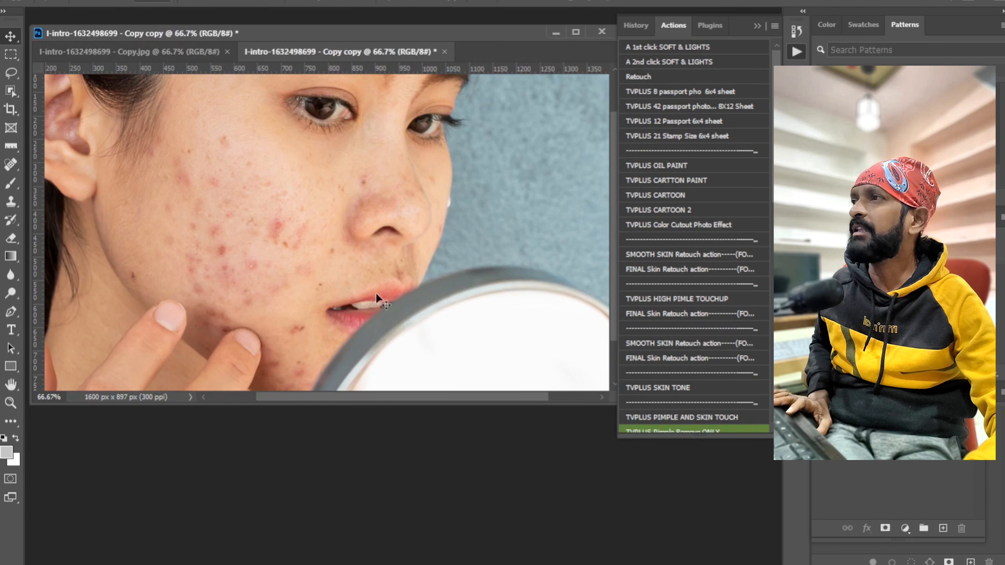
drag(418, 404, 423, 519)
scroll(699, 389, down, 2)
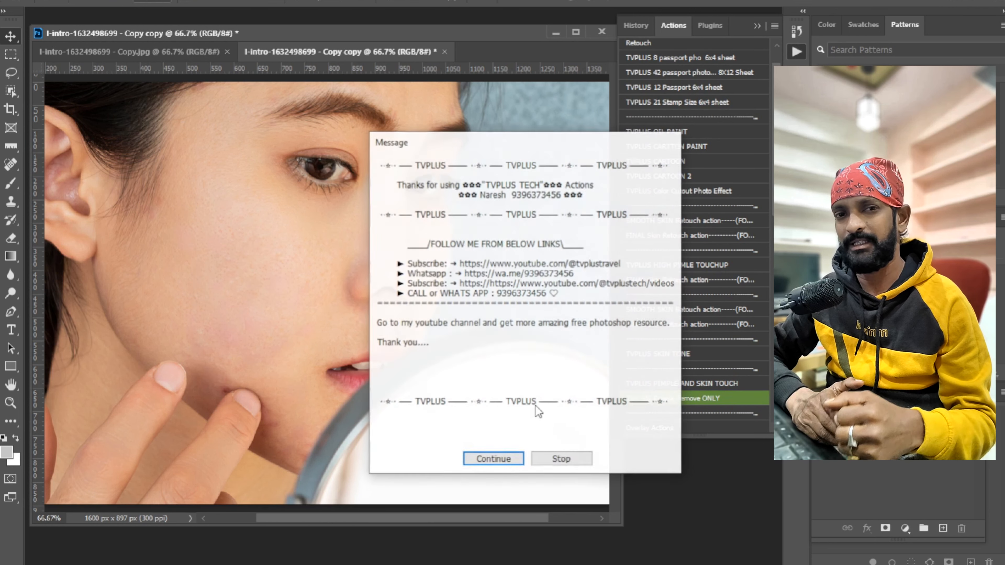
click(562, 459)
Step: Separate the duplicate into its own window beside the original and collapse the Actions list for comparison
drag(310, 52, 345, 73)
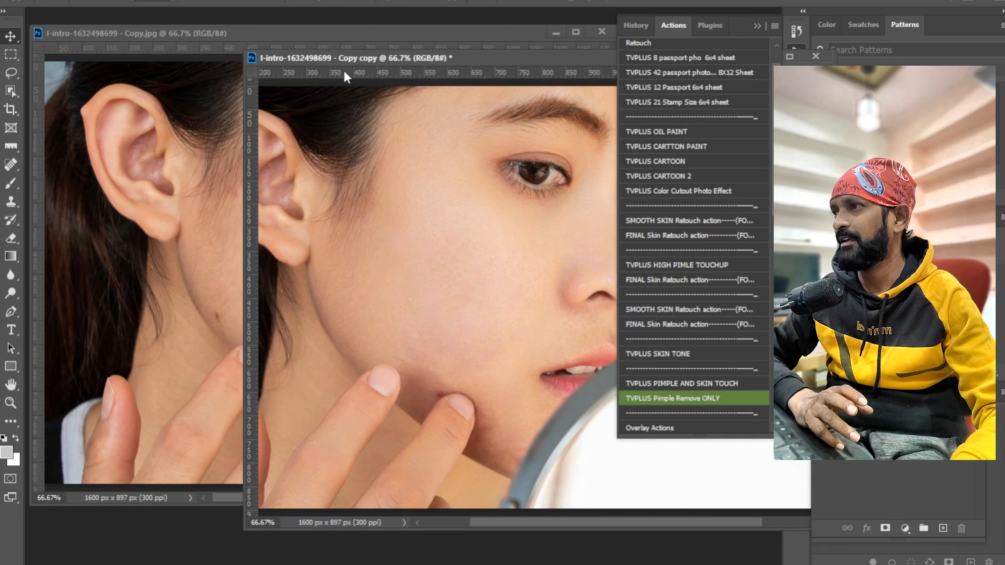
click(757, 27)
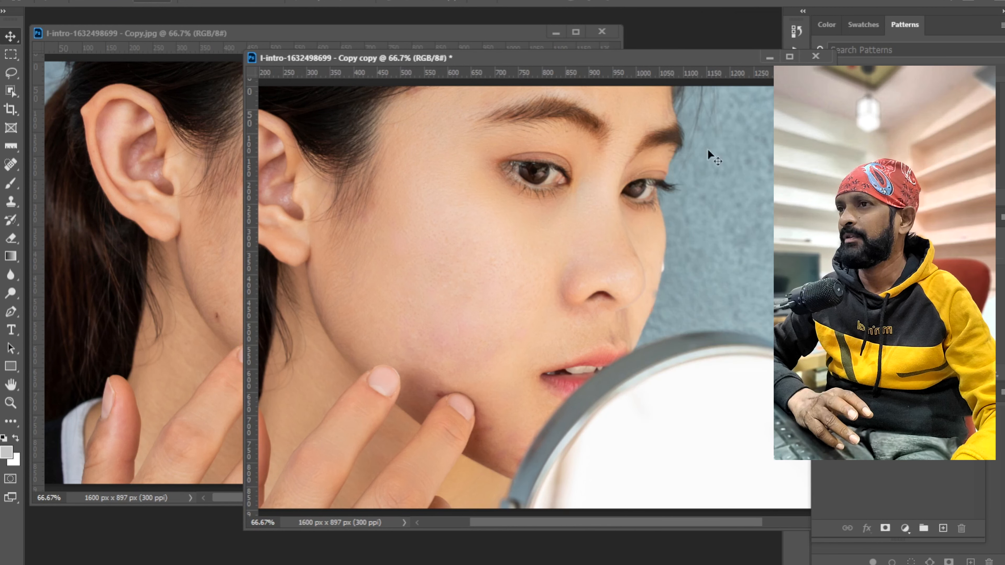
Step: Arrange the original and retouched portrait windows side by side and compare the skin in both
drag(827, 183, 854, 217)
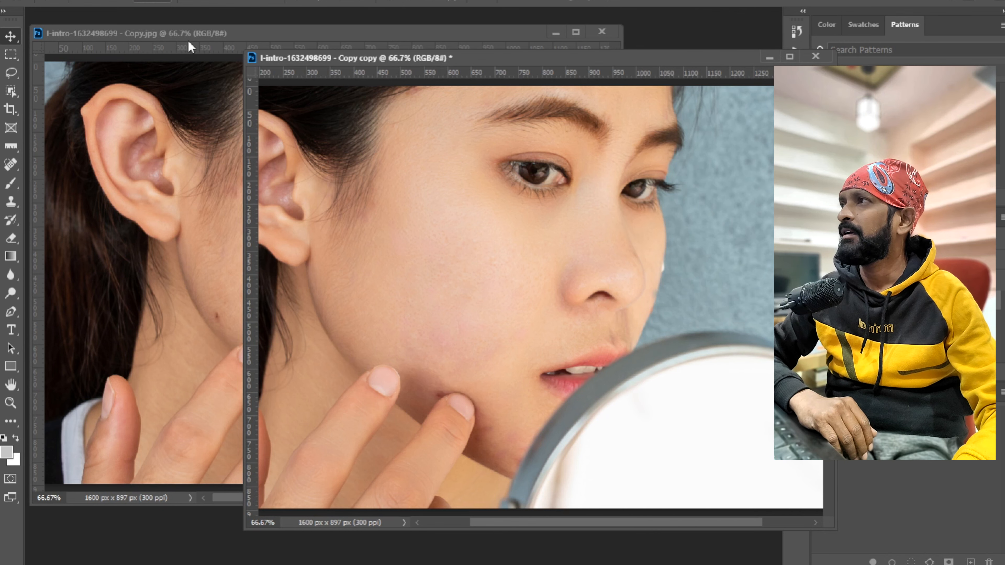
drag(384, 58, 510, 48)
drag(342, 59, 581, 78)
click(274, 124)
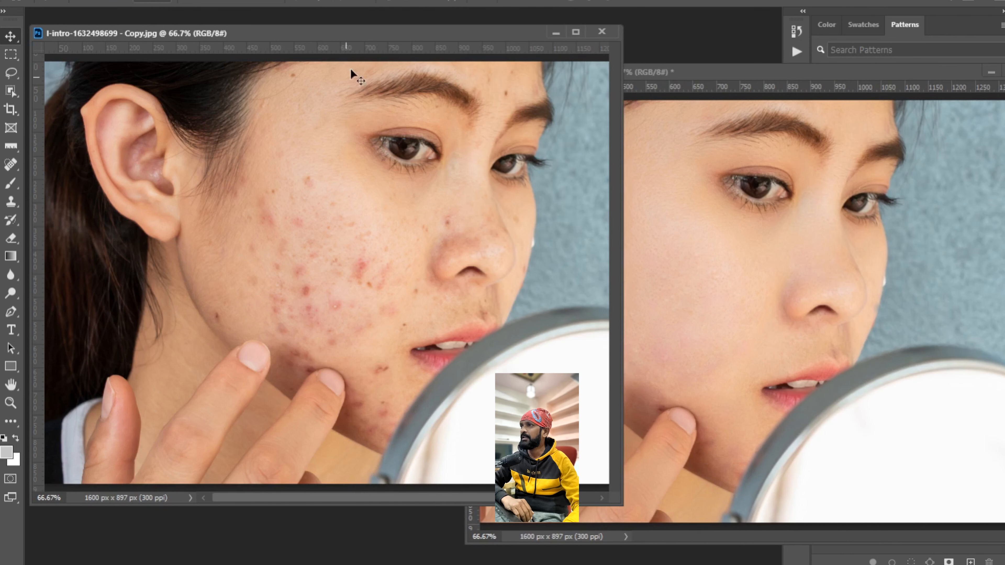
drag(367, 35, 353, 71)
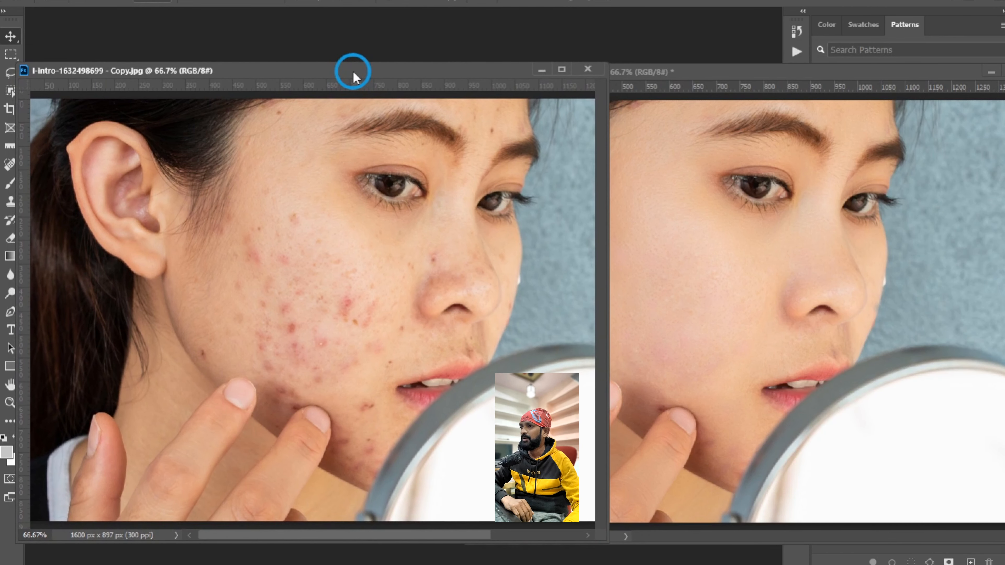
click(733, 197)
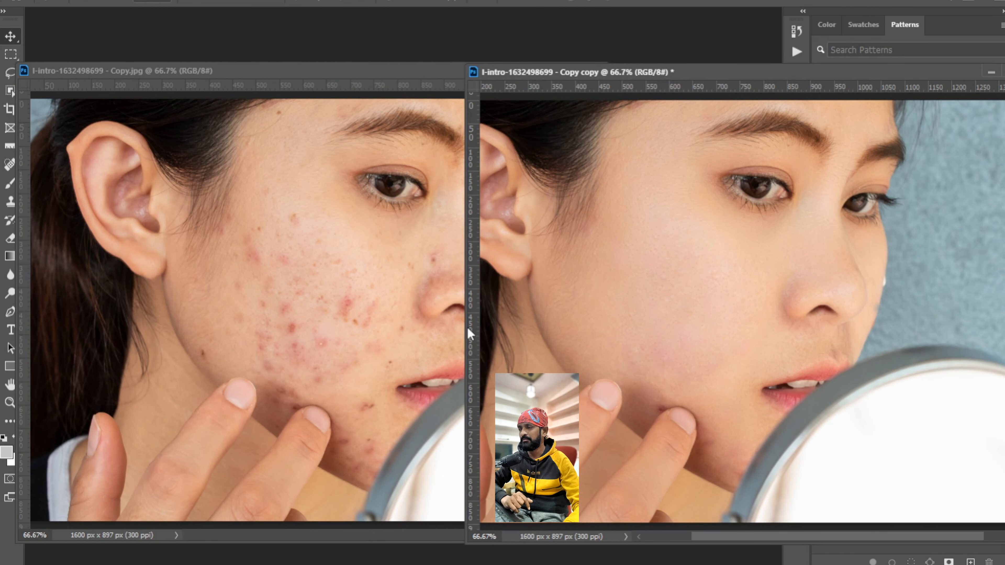
drag(465, 324, 527, 317)
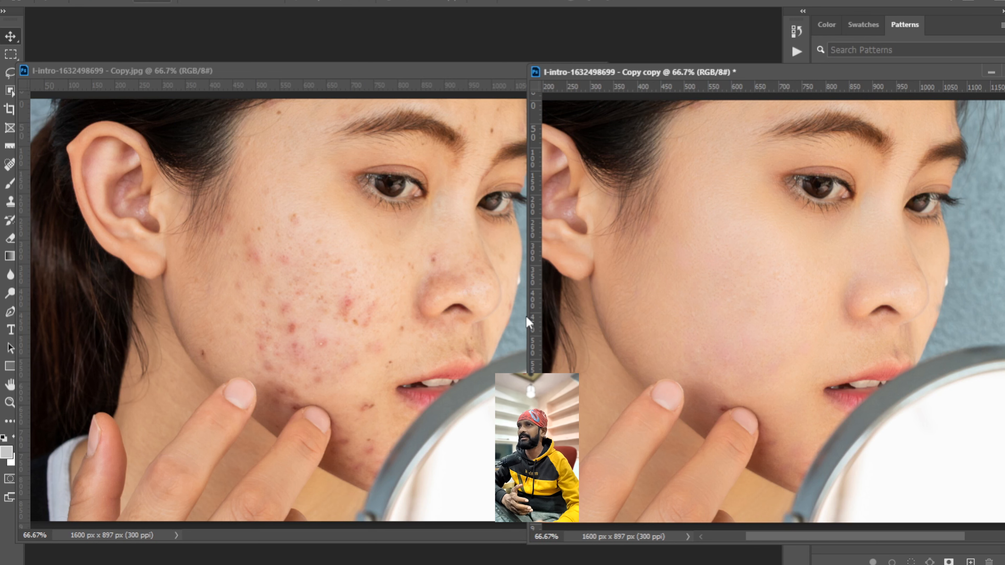
drag(795, 73, 616, 63)
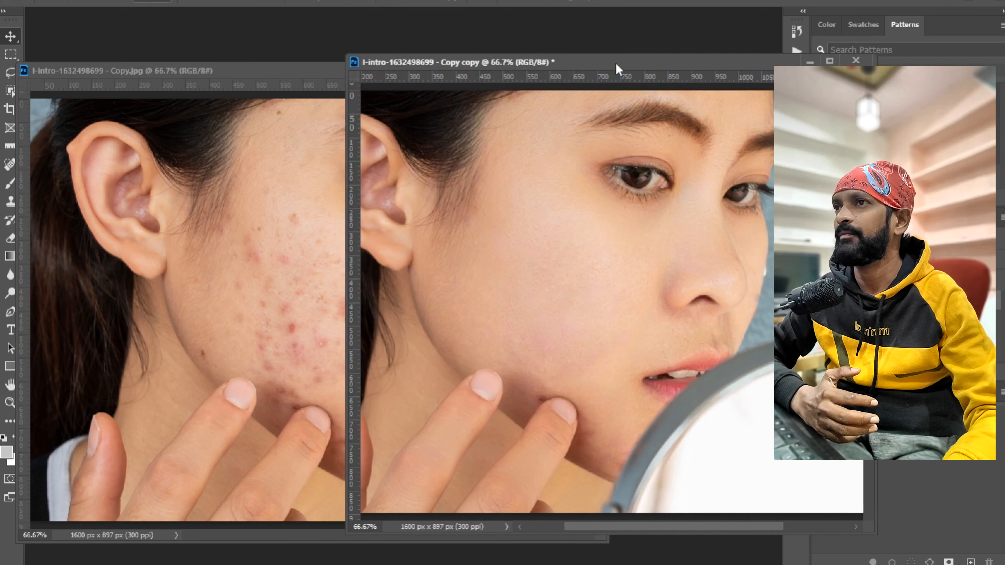
Step: Close the retouched duplicate without saving its changes and close the original portrait as well
click(856, 61)
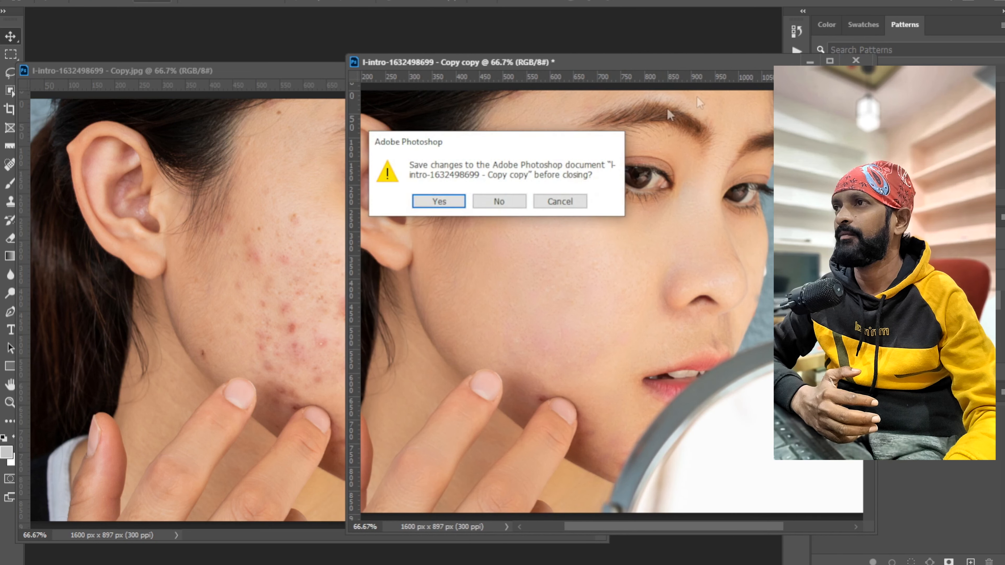
click(506, 202)
click(590, 70)
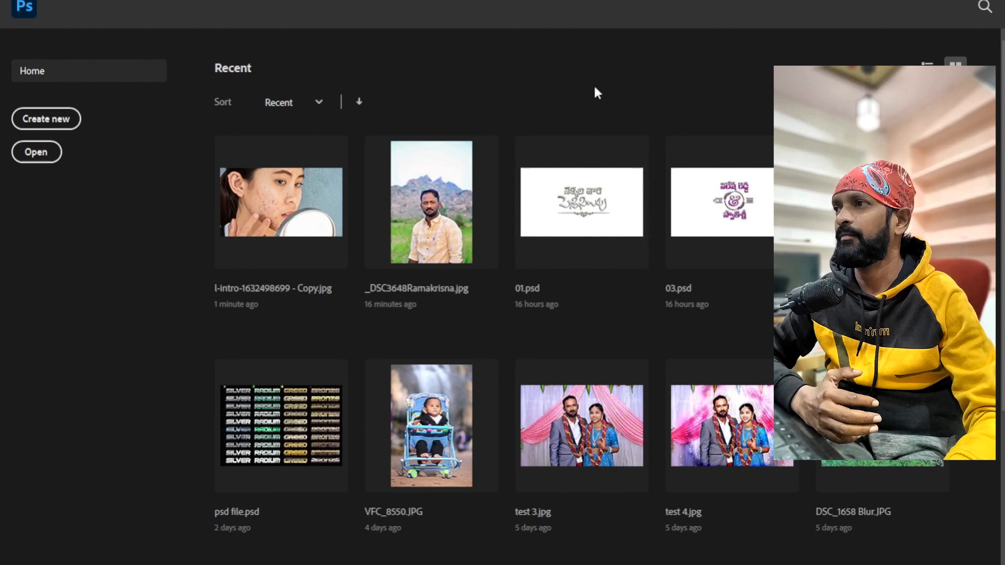
Step: Open the recent portrait of the man in the checked shirt and examine the scars on his cheeks
click(452, 197)
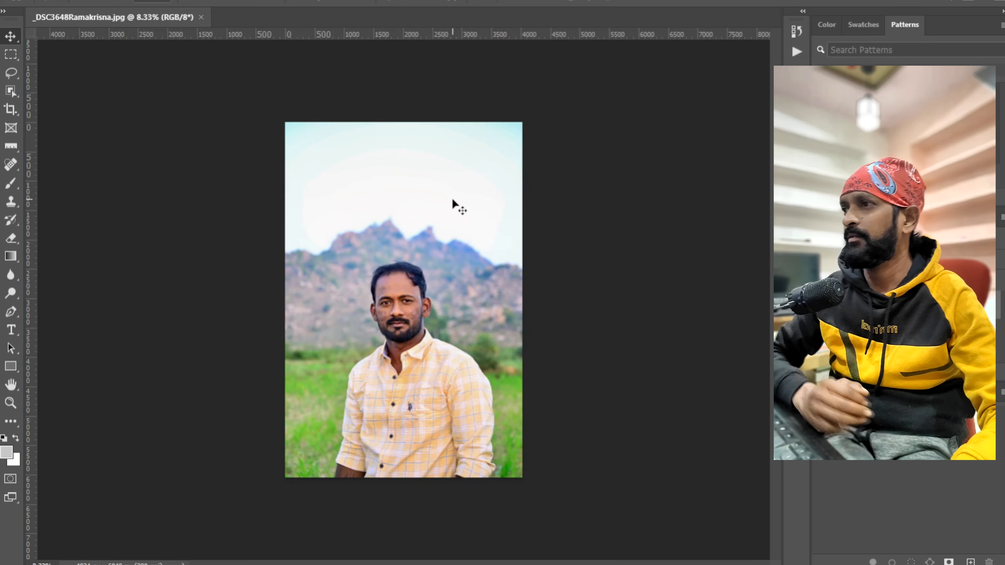
key(ctrl+plus)
key(ctrl+plus)
key(ctrl+plus)
key(ctrl+plus)
key(ctrl+plus)
key(ctrl+plus)
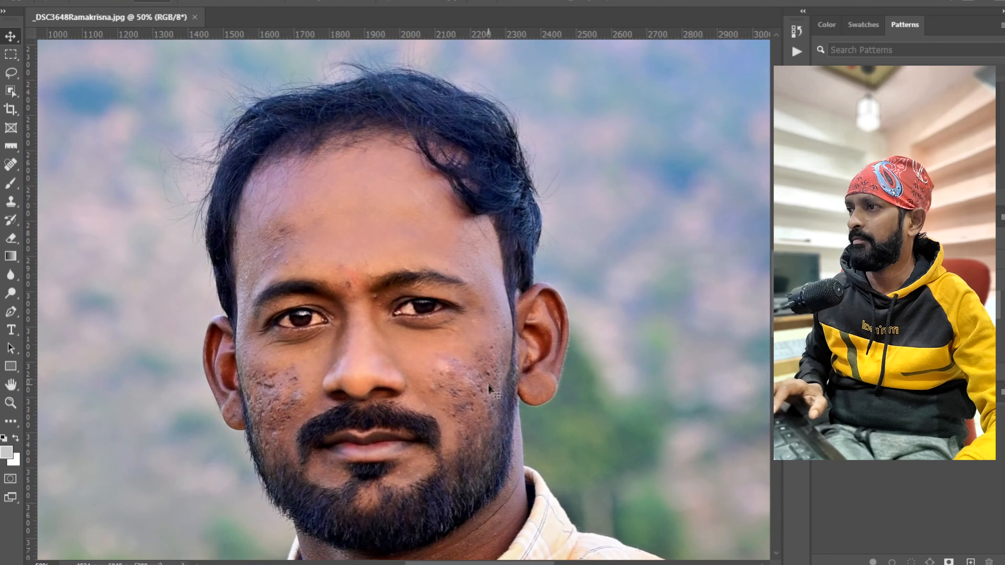
drag(489, 392, 428, 281)
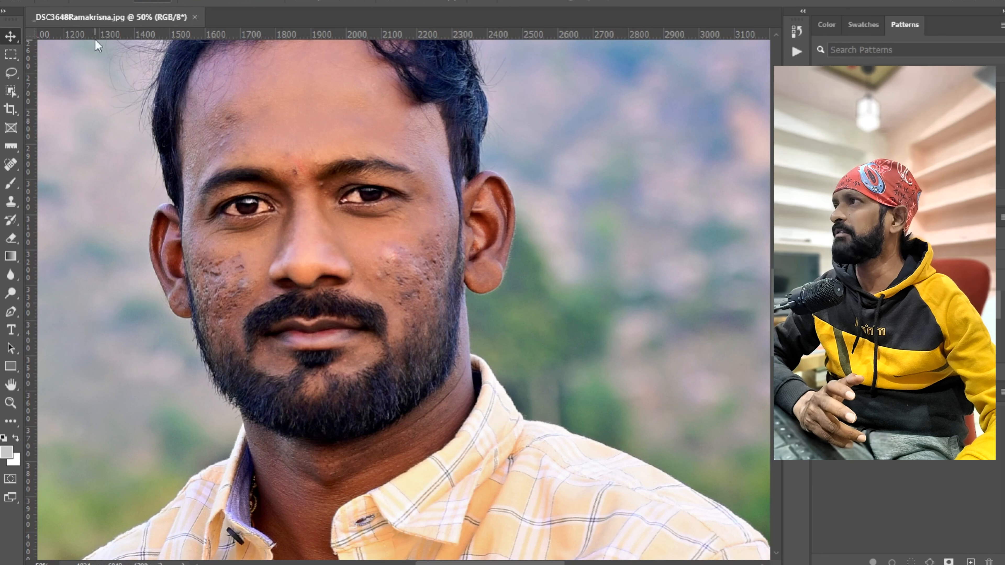
Step: Float the portrait in its own window, duplicate it under the suggested copy name and place the duplicate beside the original
right_click(107, 18)
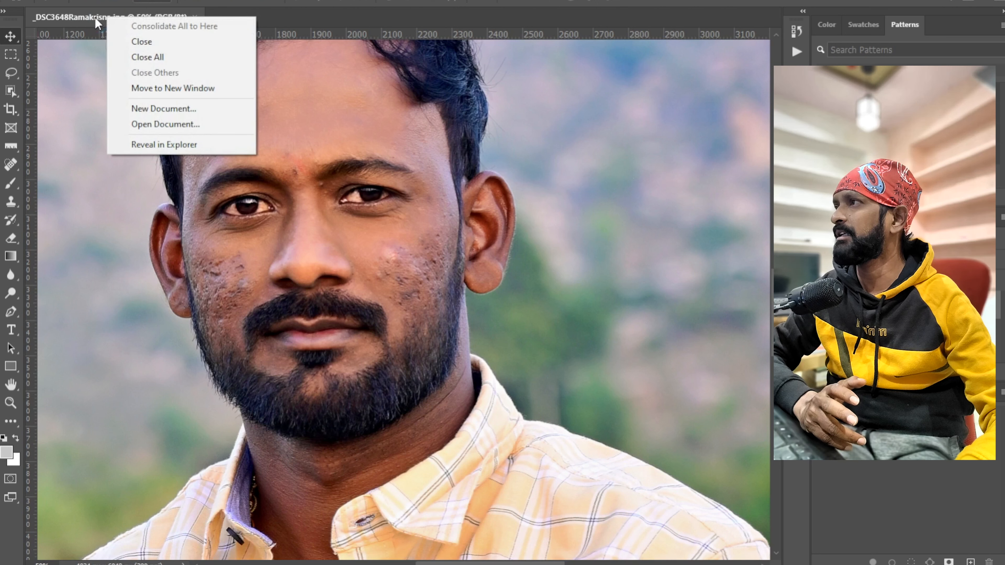
drag(95, 18, 95, 26)
right_click(96, 29)
click(119, 31)
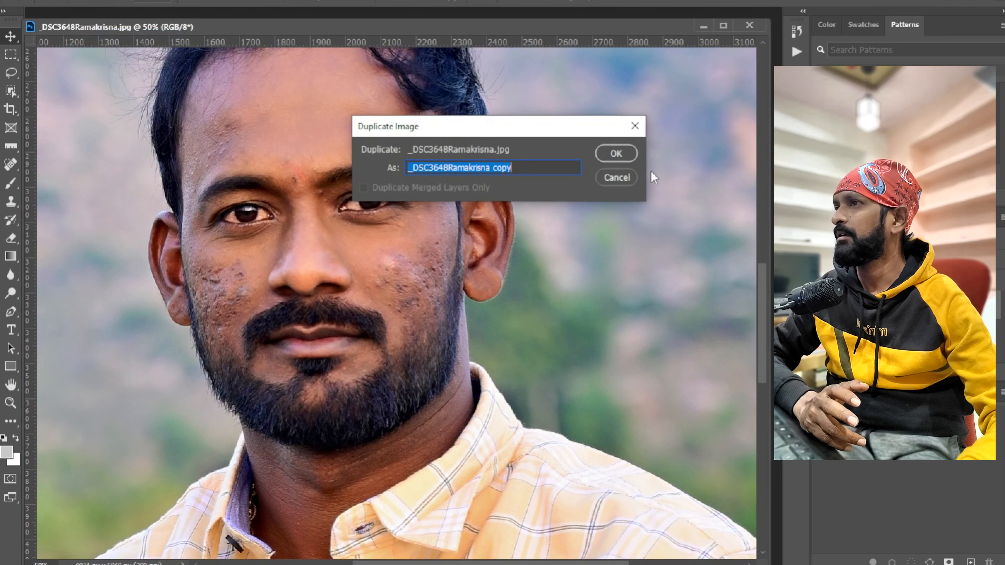
click(616, 154)
drag(208, 44, 437, 64)
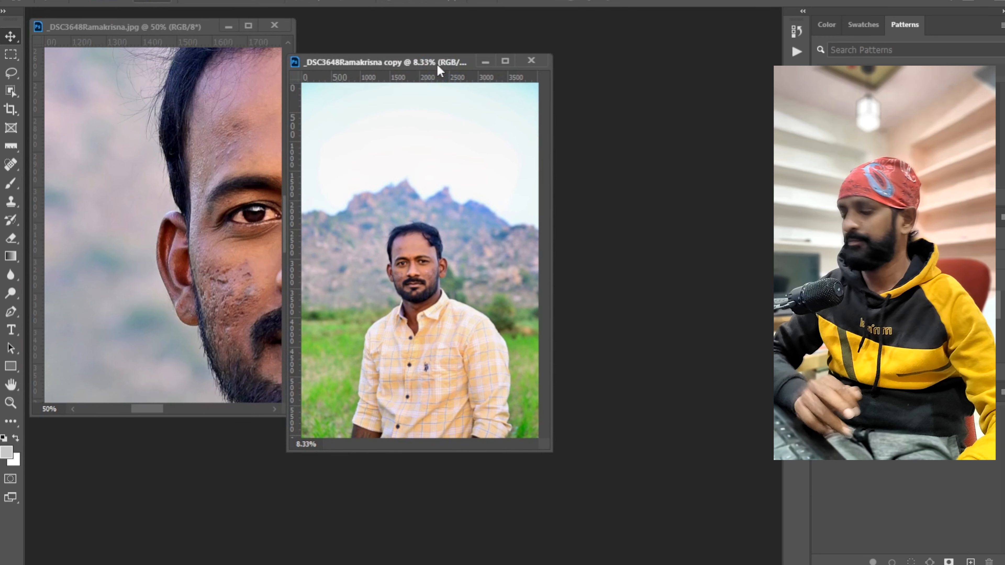
Step: Widen the duplicate's window and frame the man's face in it at 33.3%, clear of the original window
key(ctrl+plus)
key(ctrl+plus)
key(ctrl+plus)
key(ctrl+plus)
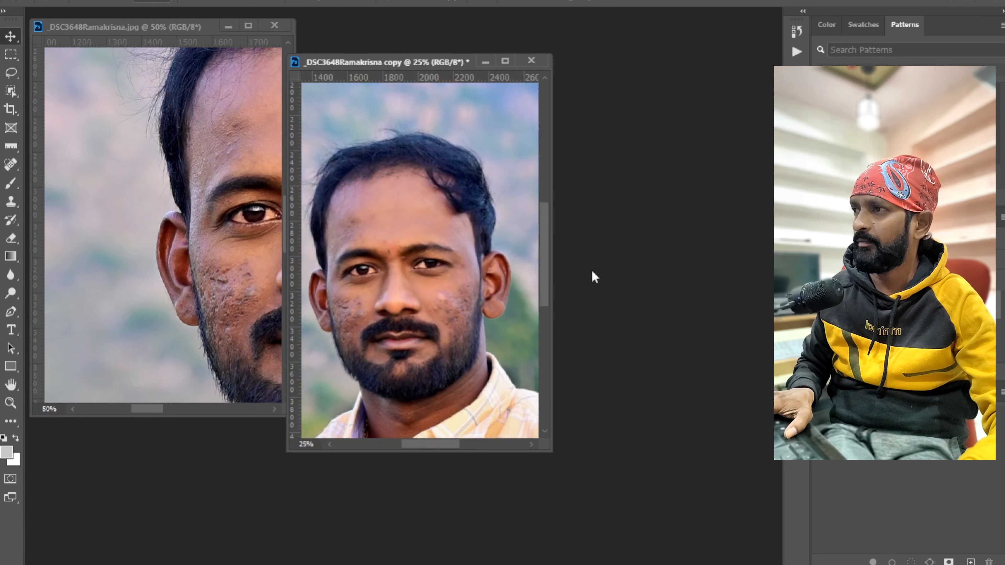
drag(552, 205, 716, 168)
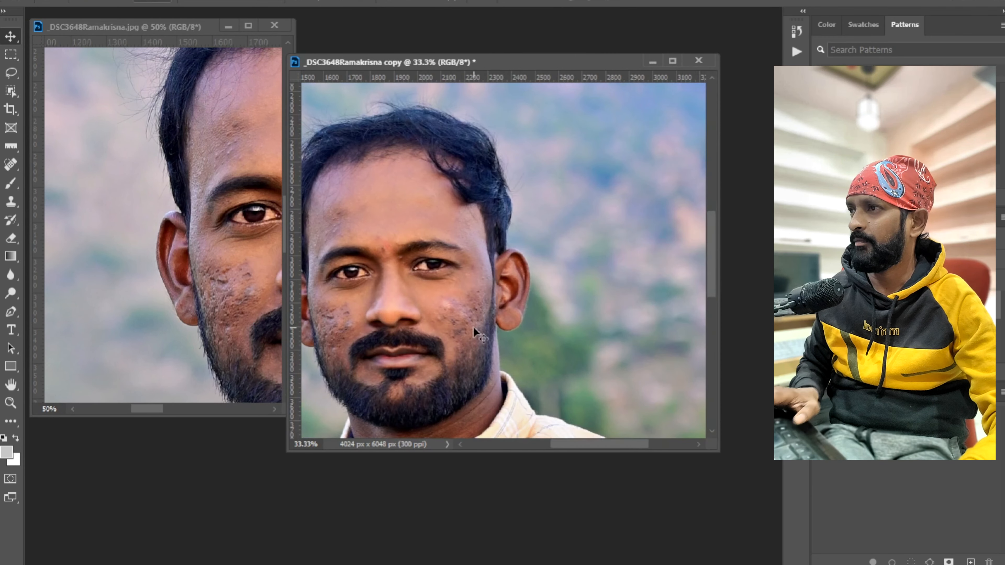
drag(460, 308, 545, 272)
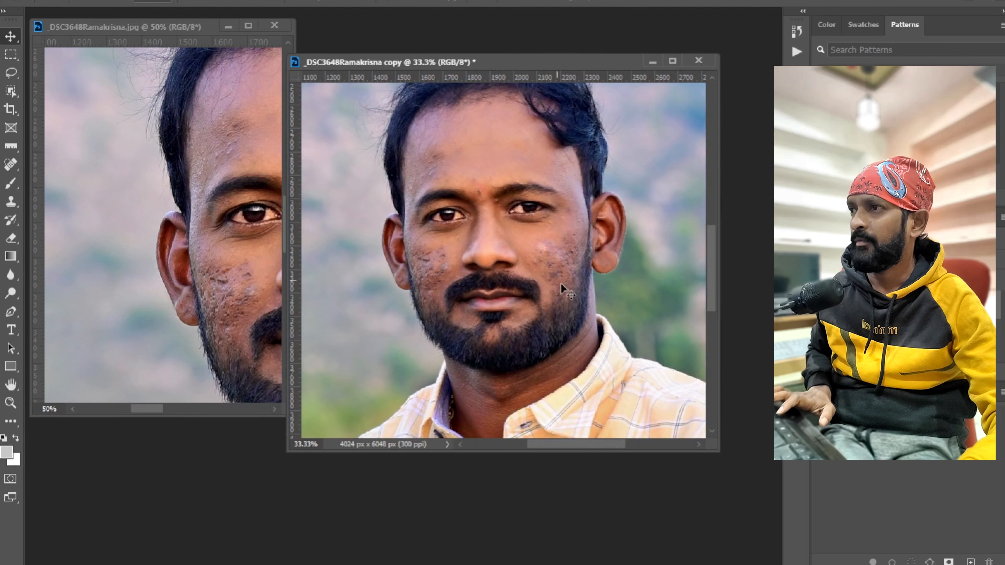
drag(527, 62, 545, 39)
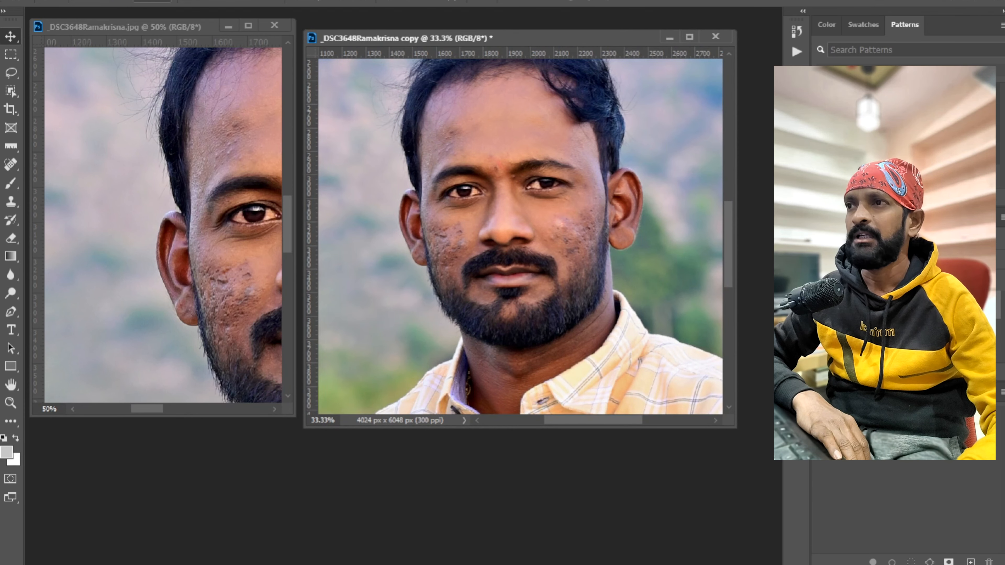
Step: Run the TVPLUS Pimple Remove ONLY action on the duplicate and stop at its closing message
click(800, 52)
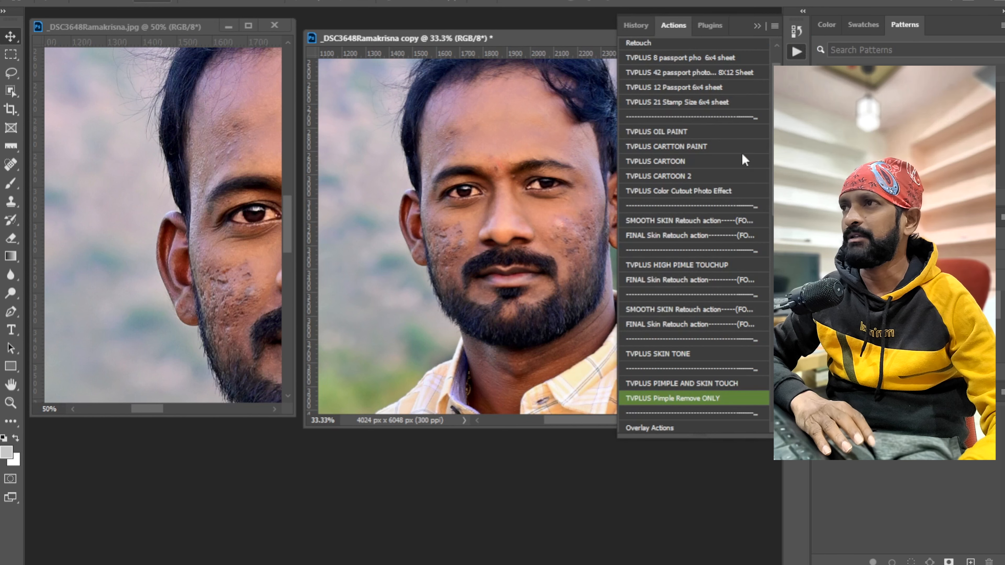
drag(512, 38, 426, 45)
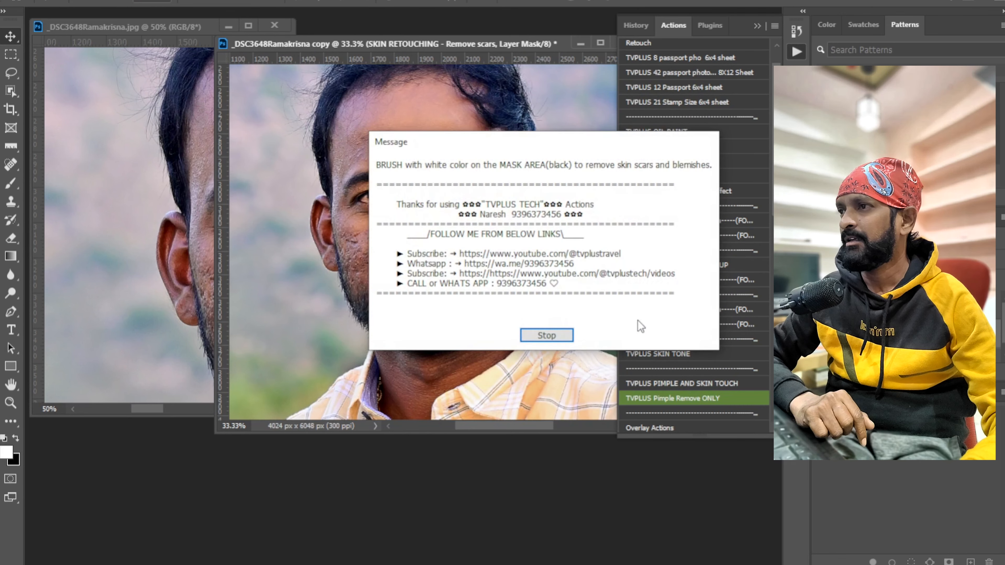
click(561, 338)
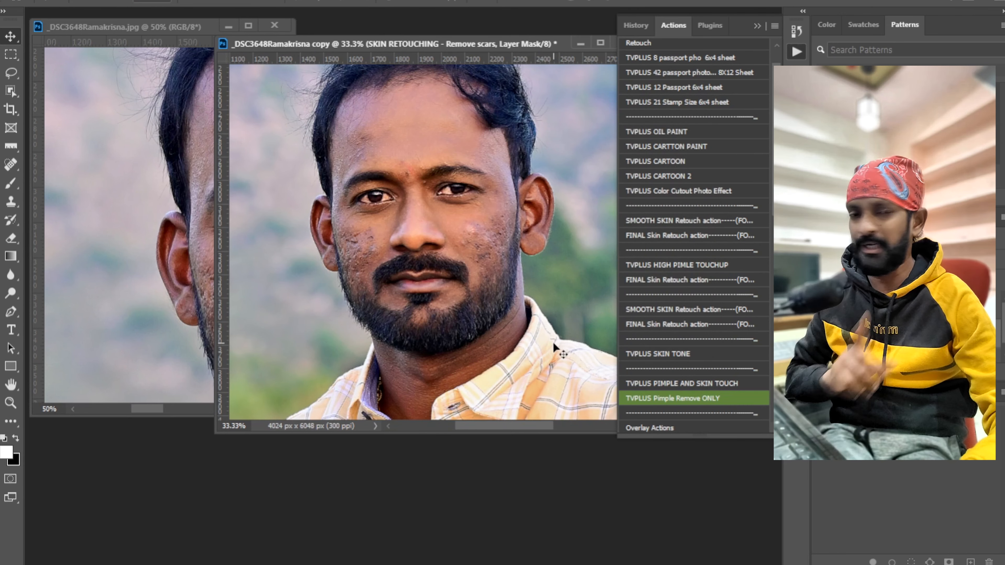
Step: Choose the Brush tool with the soft round 30 px tip at 0% hardness and close the brush settings
key(b)
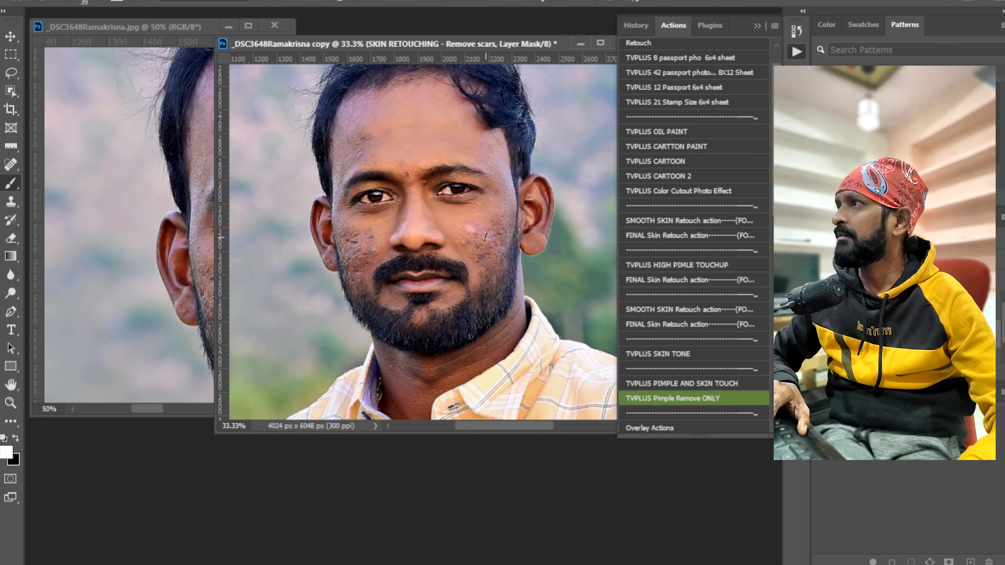
click(104, 4)
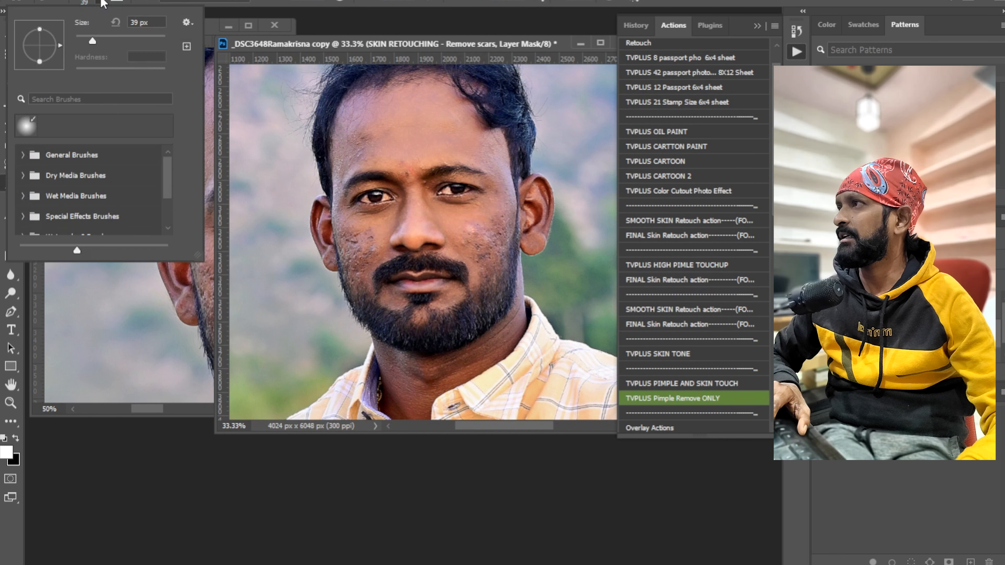
click(152, 3)
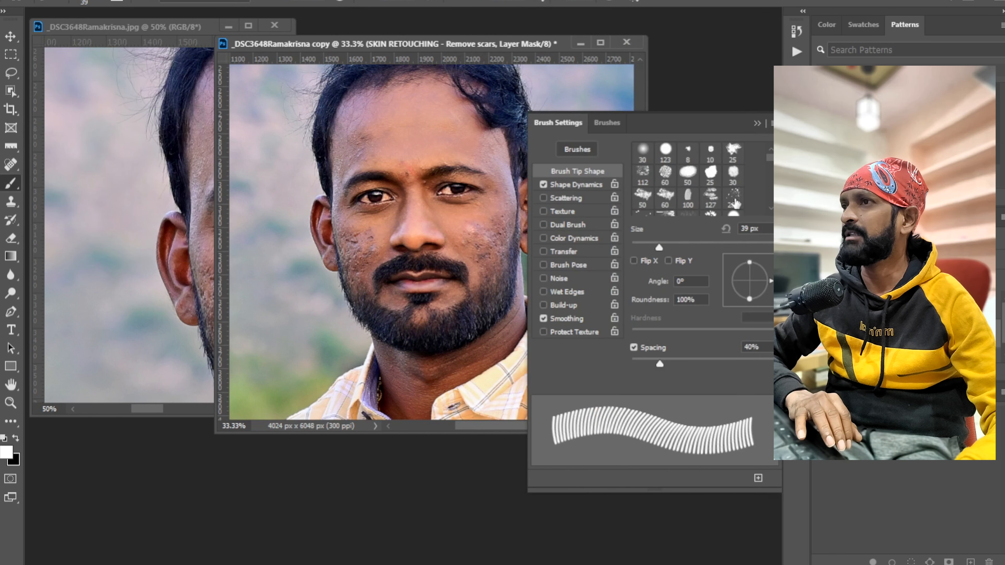
click(642, 151)
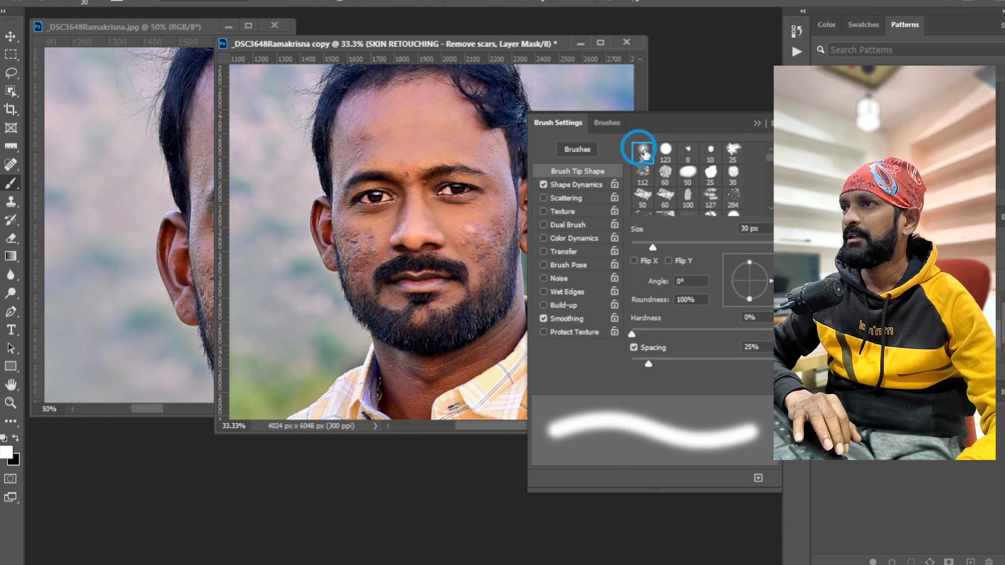
click(756, 125)
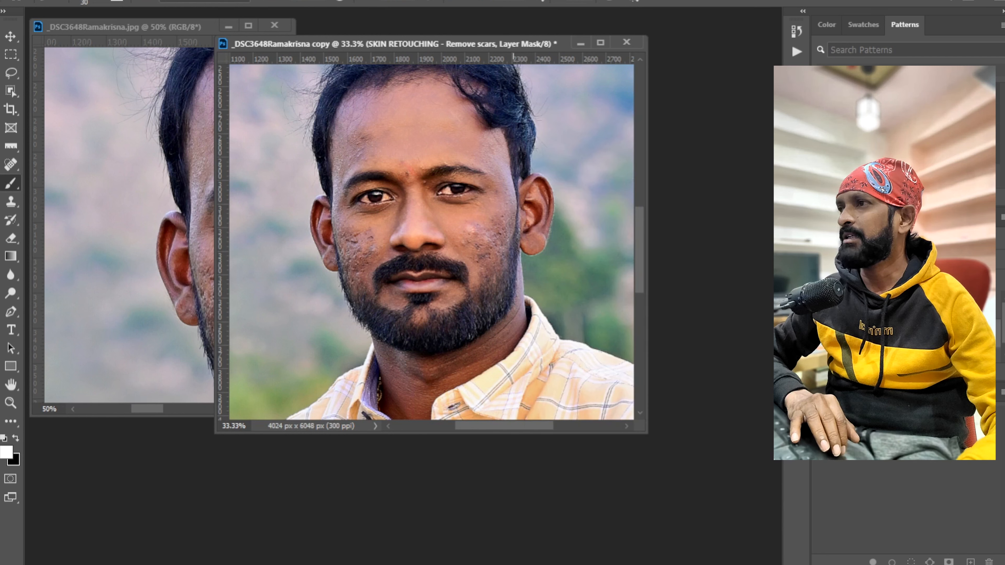
Step: Enlarge the brush to about 150 px and paint white on the scar-removal mask over the cheek beside the fully visible ear
key(bracketright)
key(bracketright)
key(bracketright)
key(bracketright)
key(bracketright)
key(bracketright)
key(bracketright)
key(bracketright)
key(bracketright)
key(bracketright)
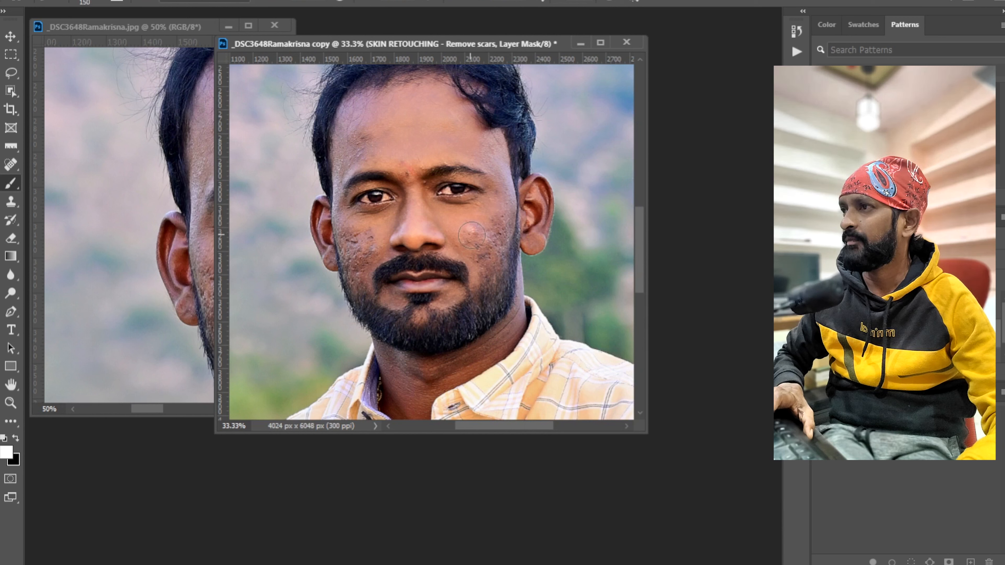
click(459, 232)
mouse_move(459, 231)
mouse_down()
mouse_move(473, 236)
mouse_move(484, 207)
mouse_move(467, 222)
mouse_up()
Step: Paint the mask over the scars on the opposite cheek, reducing the brush to 100 px for the remaining spots
key(bracketleft)
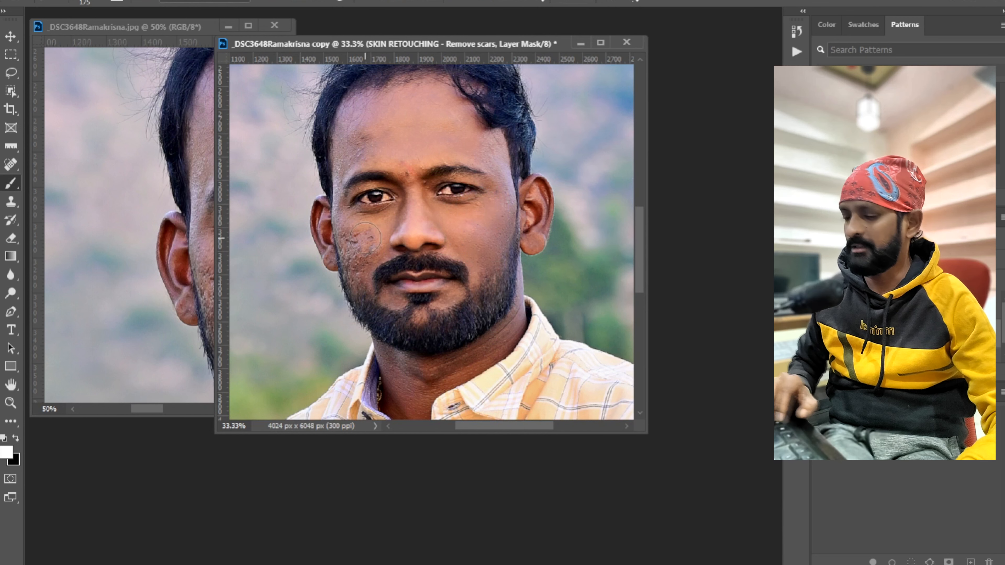
mouse_move(366, 237)
mouse_down()
mouse_move(352, 227)
mouse_move(348, 247)
mouse_move(336, 224)
mouse_move(354, 239)
mouse_up()
key(bracketleft)
click(359, 229)
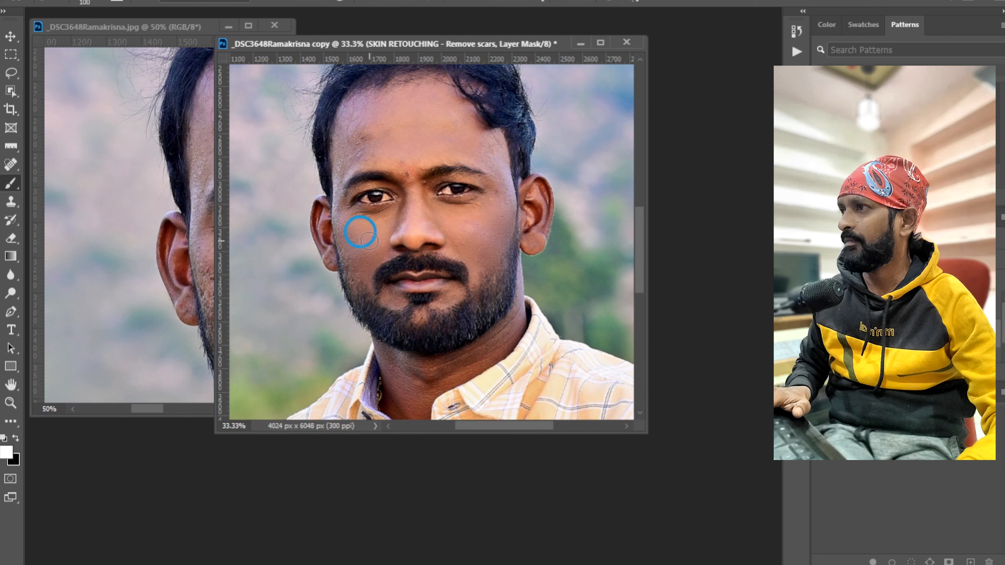
Step: Paint the mask over the forehead blemish, the mark between the eyebrows with a 45 px brush, and the temple area
mouse_move(353, 123)
mouse_down()
mouse_move(360, 131)
mouse_move(339, 169)
mouse_move(351, 132)
mouse_up()
key(bracketleft)
key(bracketleft)
key(bracketleft)
click(398, 160)
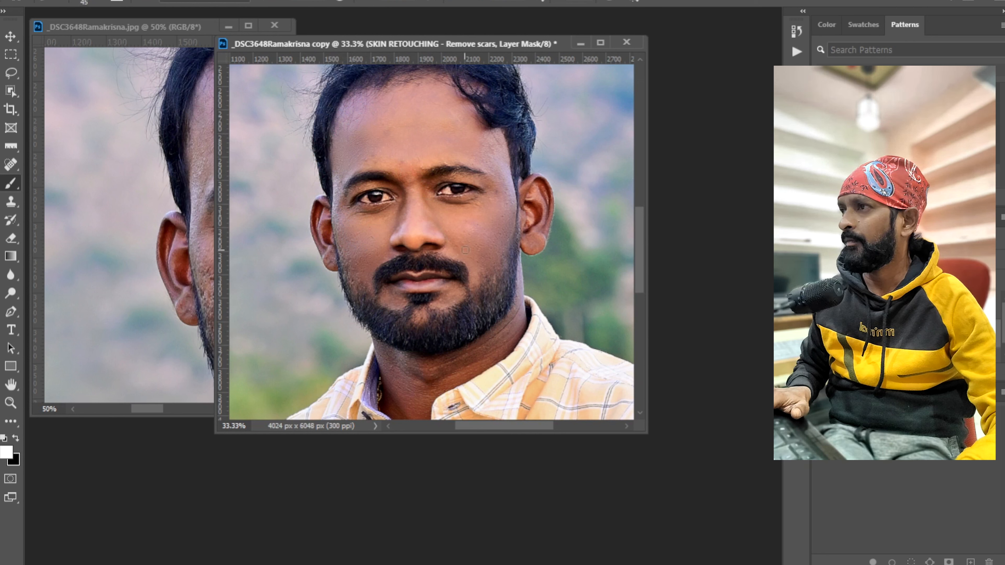
mouse_move(500, 197)
mouse_down()
mouse_move(502, 173)
mouse_move(508, 194)
mouse_move(483, 153)
mouse_move(497, 145)
mouse_move(498, 160)
mouse_move(491, 135)
mouse_up()
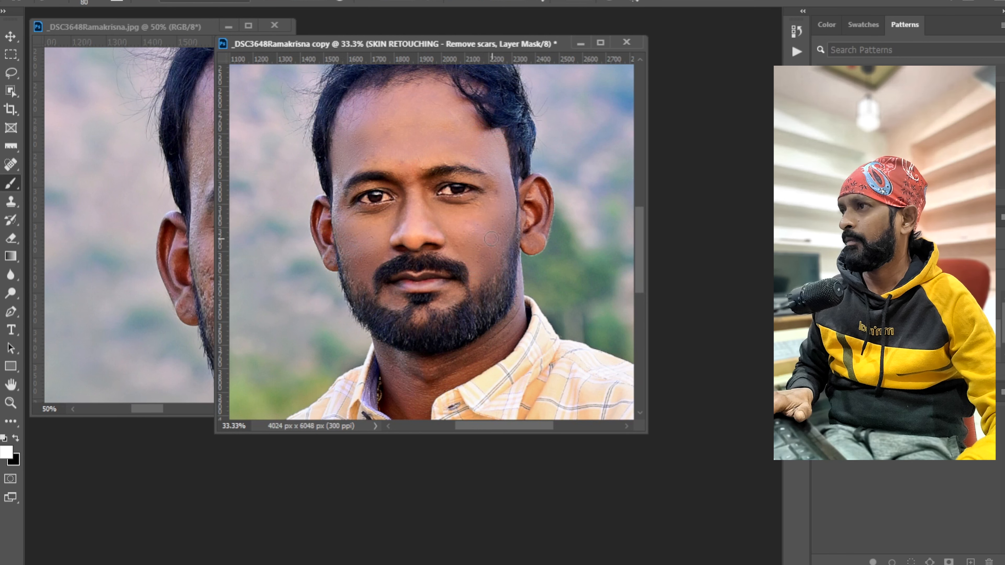
Step: Move the retouched duplicate's window away from the original and enlarge it to show the whole head
drag(409, 42, 511, 40)
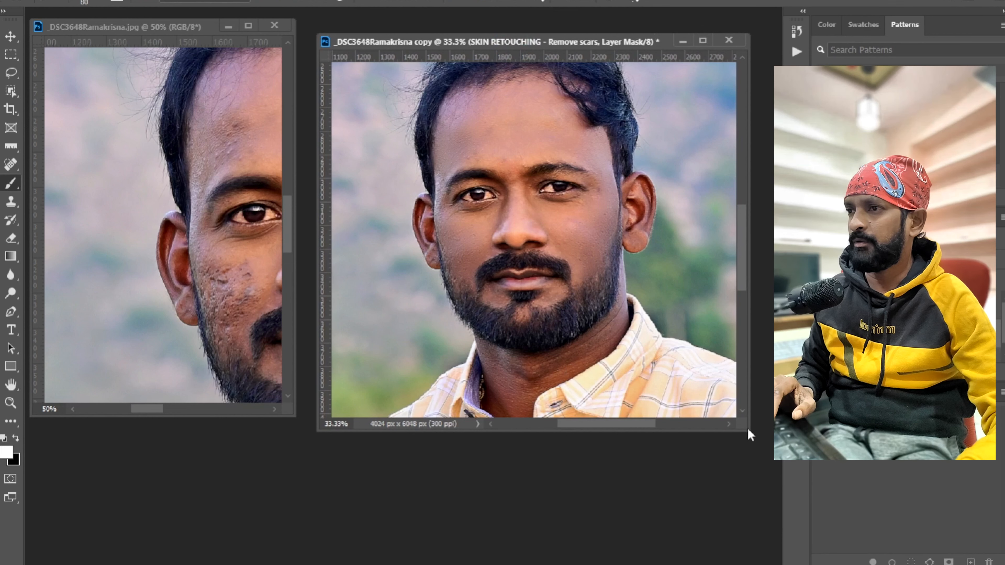
drag(749, 434, 776, 509)
drag(578, 338, 583, 370)
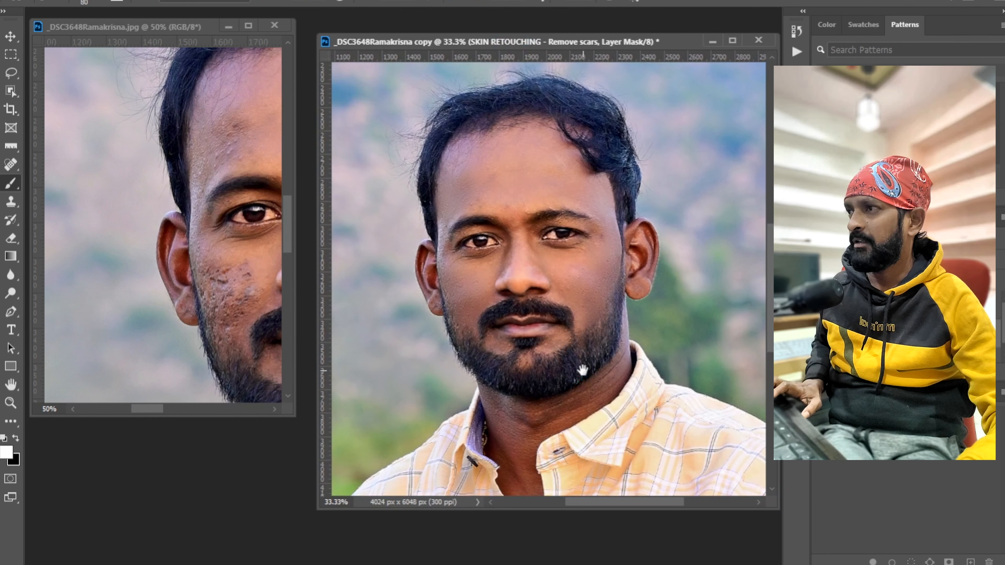
Step: Enlarge the original portrait's window and match its view to the duplicate's 33.3% zoom to compare both faces
mouse_move(286, 412)
mouse_down()
mouse_move(352, 521)
mouse_move(378, 531)
mouse_up()
key(ctrl+minus)
key(ctrl+minus)
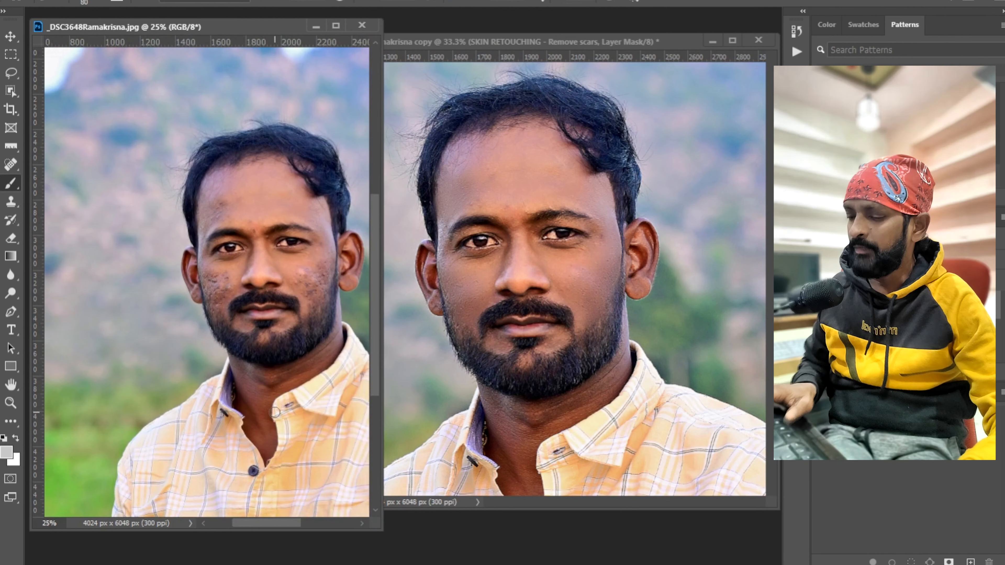
key(ctrl+plus)
drag(287, 381, 223, 368)
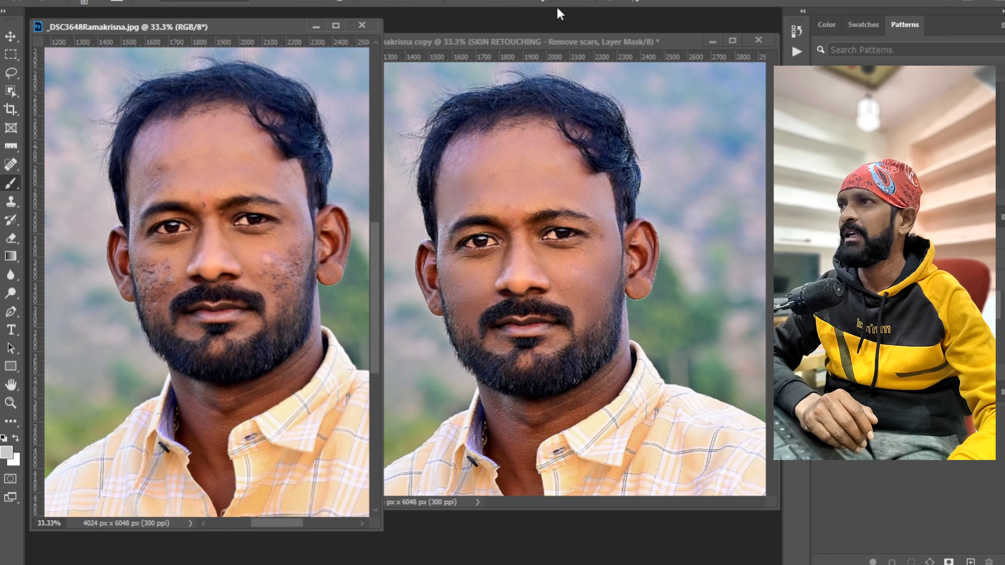
Step: Merge the visible layers of the retouched duplicate and run the TVPLUS SKIN TONE action on it
click(557, 43)
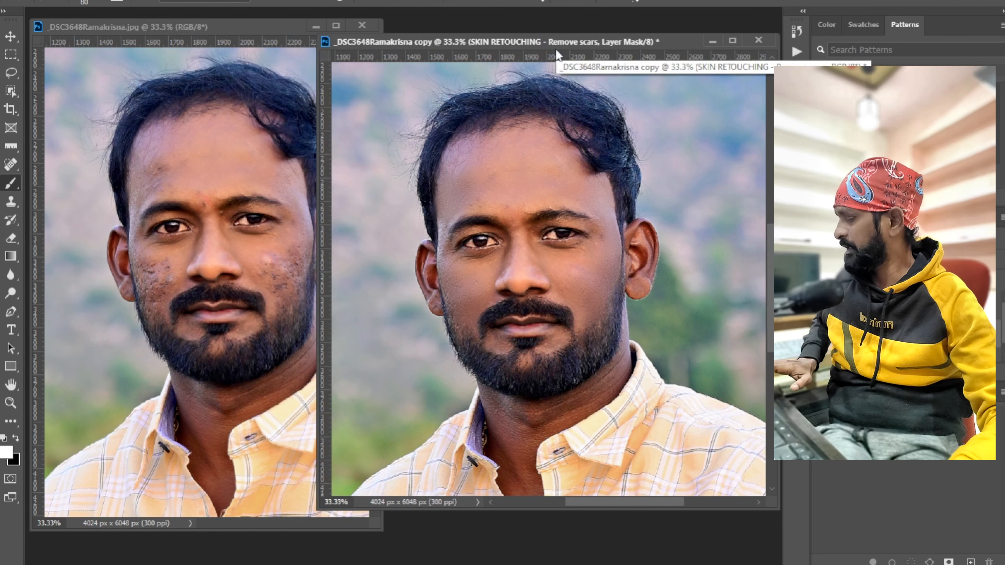
key(ctrl+shift+e)
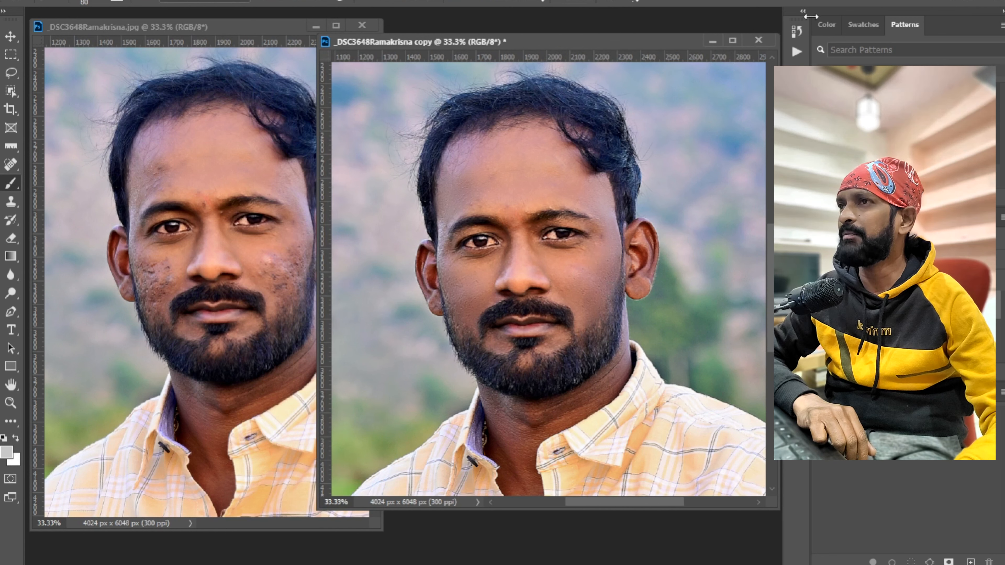
click(796, 51)
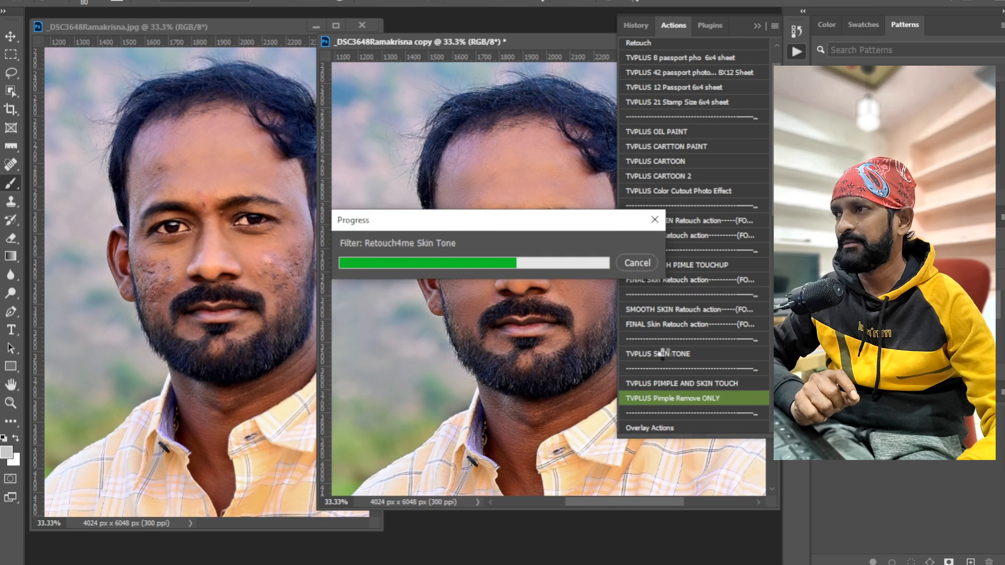
click(588, 335)
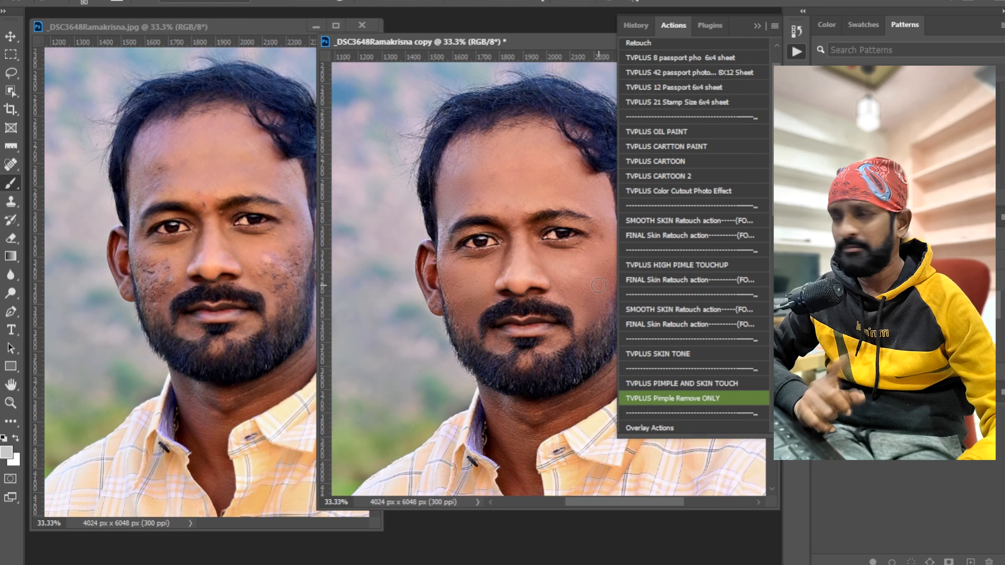
Step: Move the retouched duplicate off the original portrait, close the duplicate without saving it, and close the original
drag(556, 48, 396, 91)
click(594, 83)
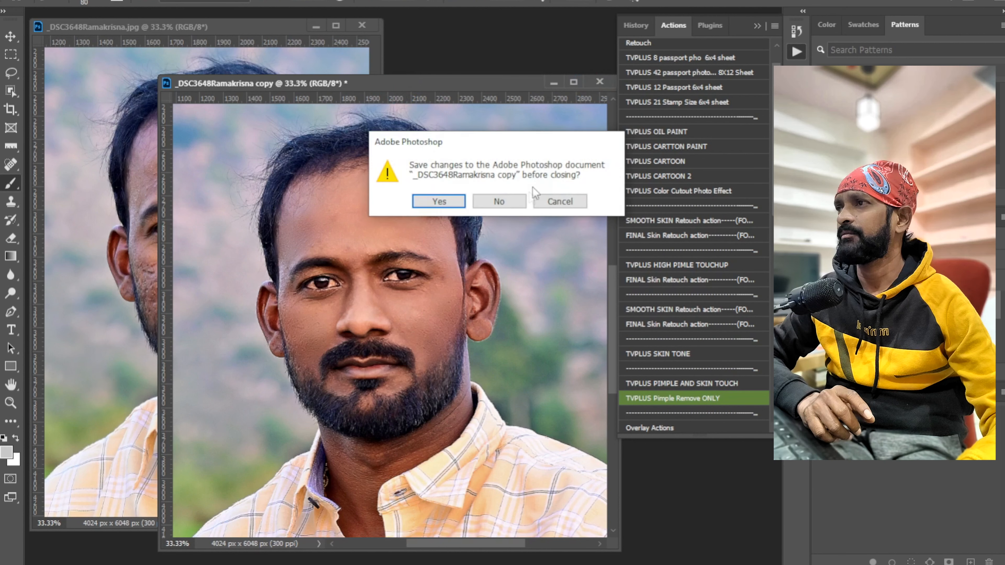
click(497, 200)
click(361, 25)
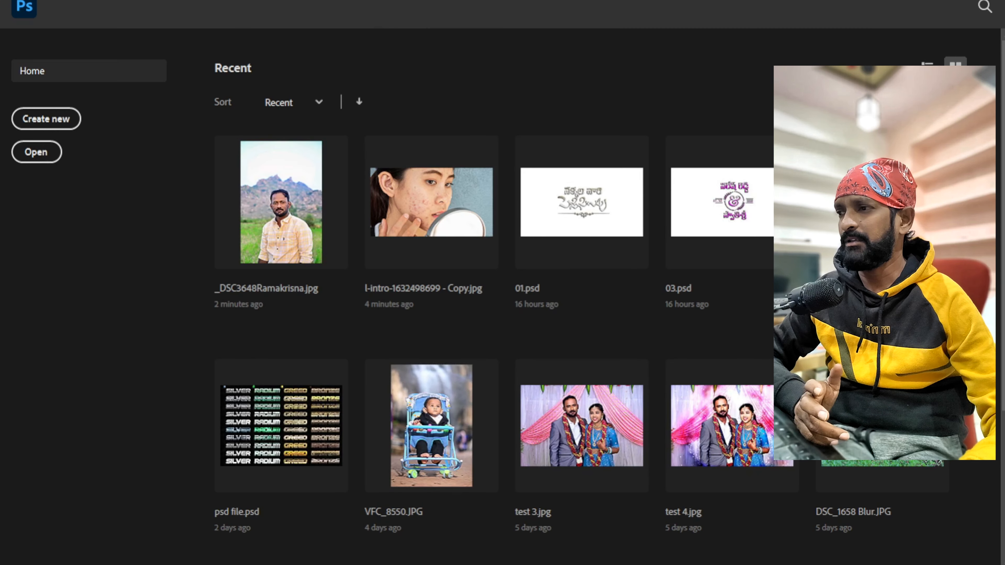
Step: Open the wedding photo _DSC4236.JPG from the file browser and duplicate it as "_DSC4236 copy"
click(455, 564)
drag(297, 156, 700, 225)
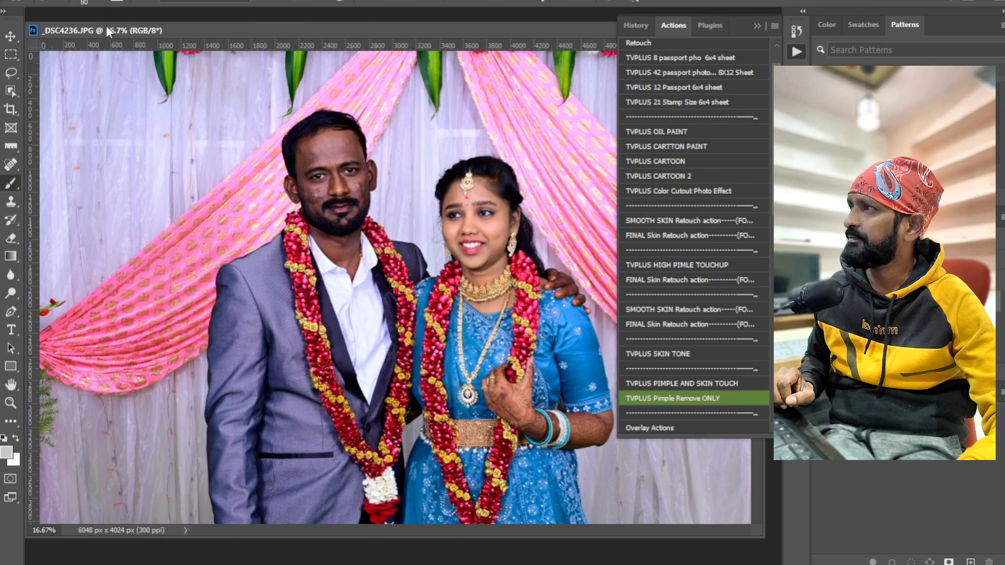
right_click(109, 31)
click(114, 35)
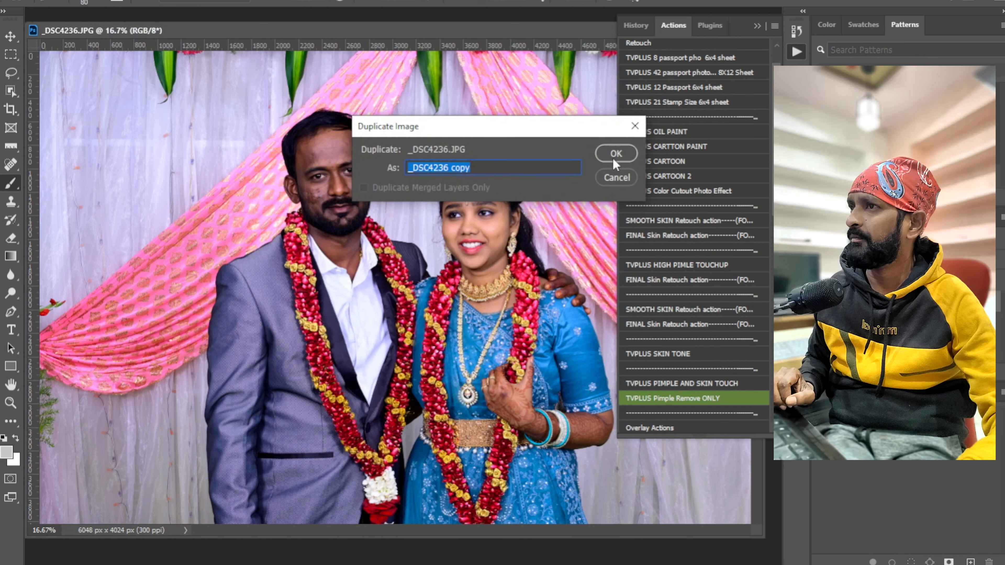
click(615, 154)
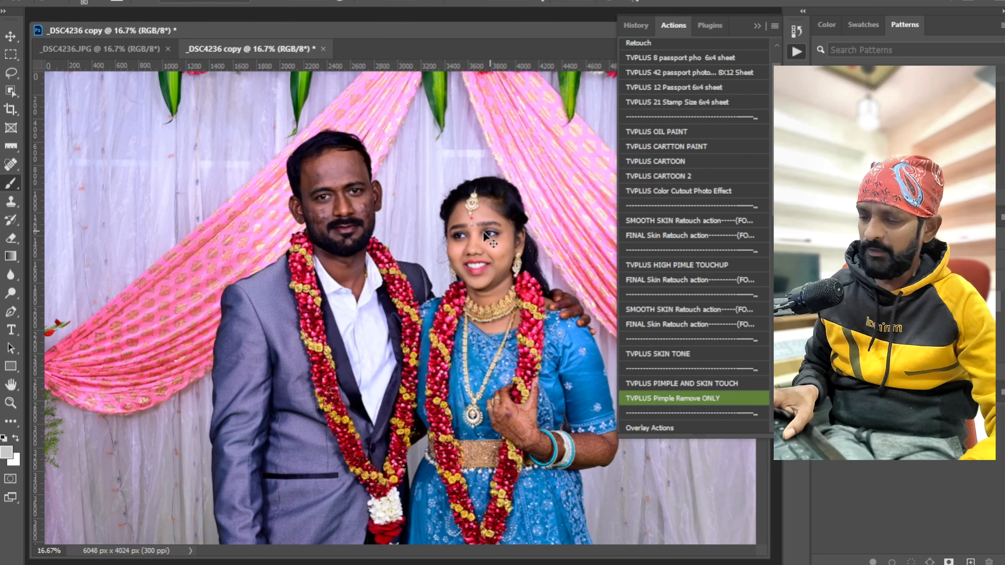
Step: Separate the wedding photo's duplicate into its own window and run TVPLUS Pimple Remove ONLY with the groom's face at 50% zoom
drag(242, 51, 345, 74)
key(ctrl+plus)
key(ctrl+plus)
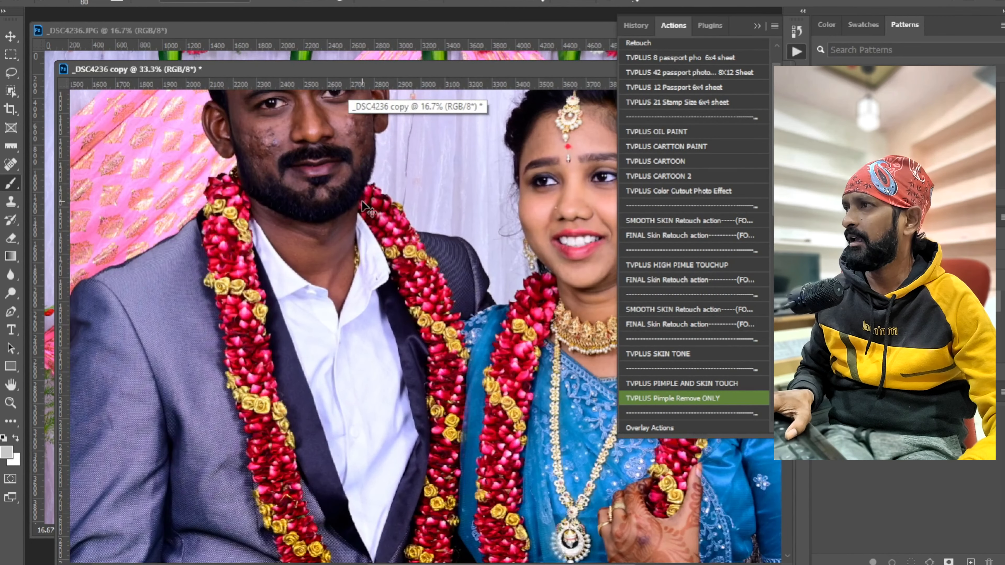
key(ctrl+plus)
drag(322, 182, 378, 370)
drag(365, 263, 403, 349)
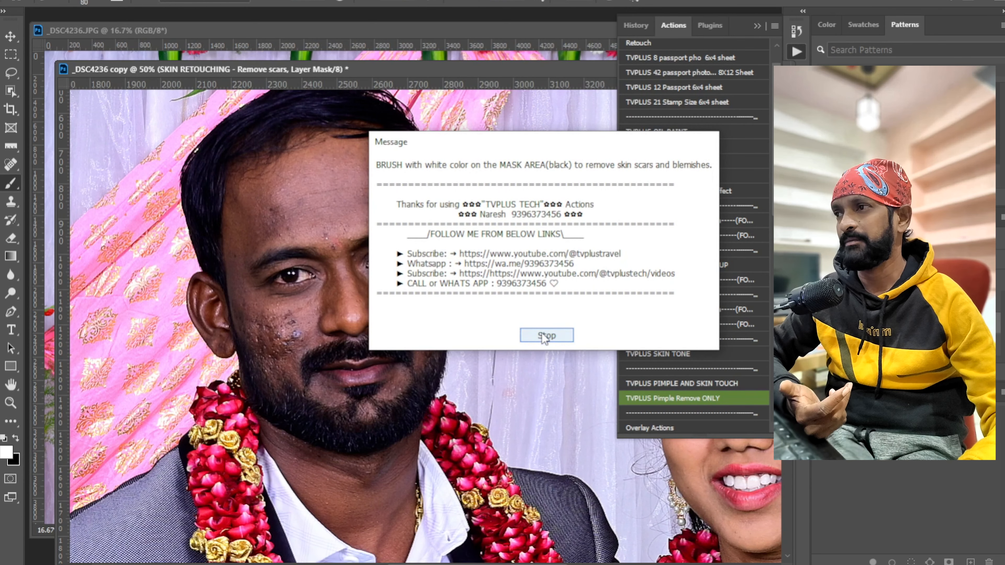
click(546, 336)
Step: Paint the mask over the groom's cheek scars and, with the brush reduced to 30 px, the mark between his eyebrows
mouse_move(415, 304)
mouse_down()
mouse_move(413, 328)
mouse_move(425, 294)
mouse_move(425, 345)
mouse_up()
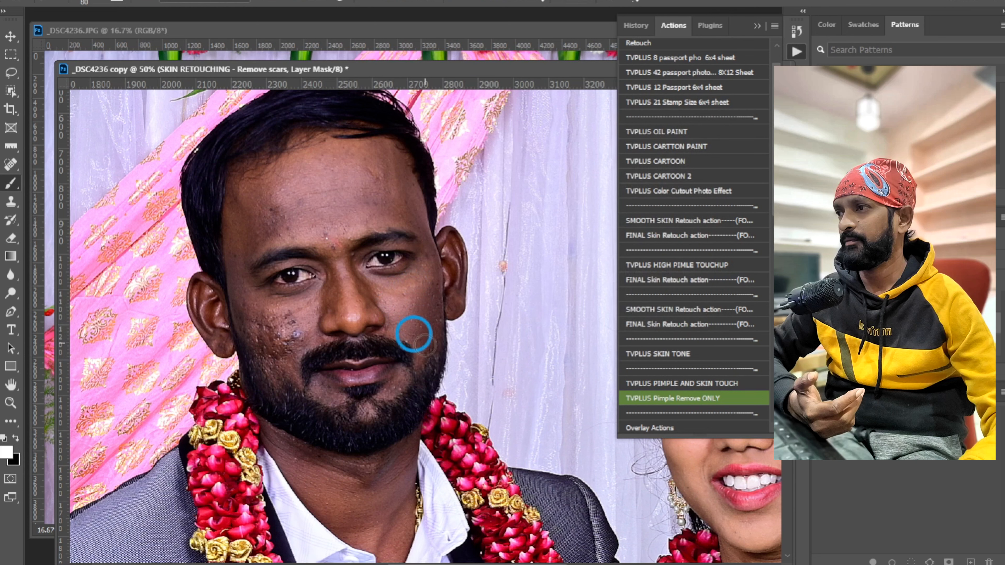
mouse_move(337, 349)
mouse_down()
mouse_move(306, 344)
mouse_move(293, 323)
mouse_move(271, 323)
mouse_move(285, 360)
mouse_move(283, 334)
mouse_move(259, 315)
mouse_move(279, 344)
mouse_up()
mouse_move(283, 231)
mouse_down()
mouse_move(274, 197)
mouse_move(252, 208)
mouse_move(319, 204)
mouse_move(349, 267)
mouse_up()
key([)
key([)
click(352, 254)
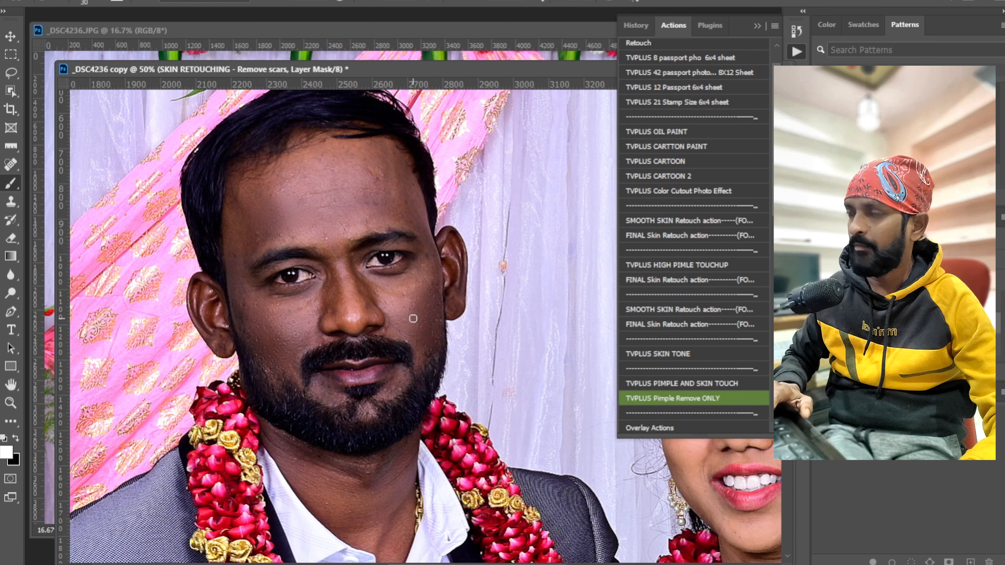
Step: Paint the mask over the remaining spots on both of the groom's cheeks and the forehead blemishes, using a 50 px brush there
drag(428, 281, 429, 340)
drag(271, 369, 257, 352)
click(246, 324)
click(276, 331)
click(240, 297)
click(366, 166)
click(338, 193)
click(372, 202)
click(403, 208)
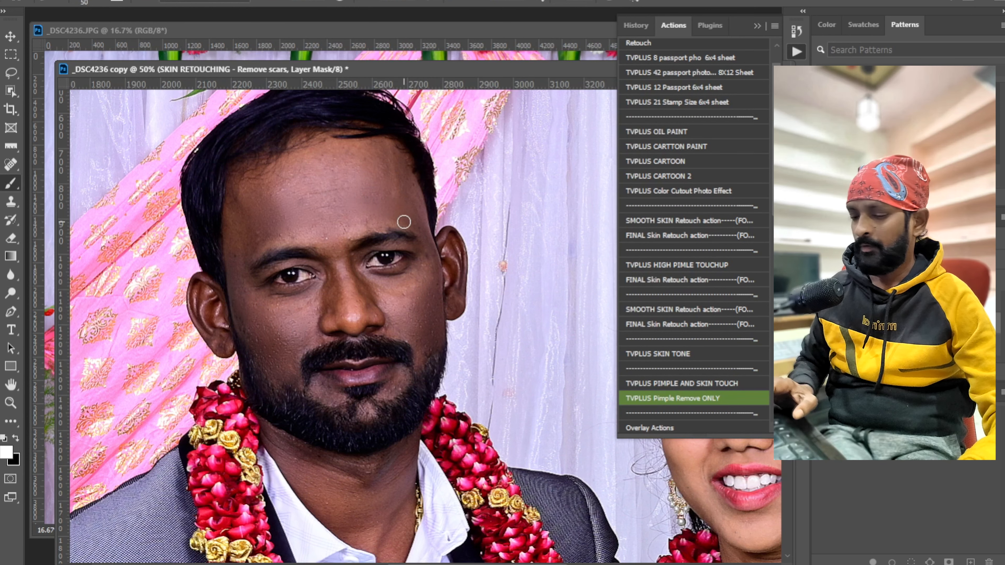
Step: Move the retouched duplicate's window aside at 25% zoom and switch between it and the original to compare the groom's skin
key(ctrl+minus)
key(ctrl+minus)
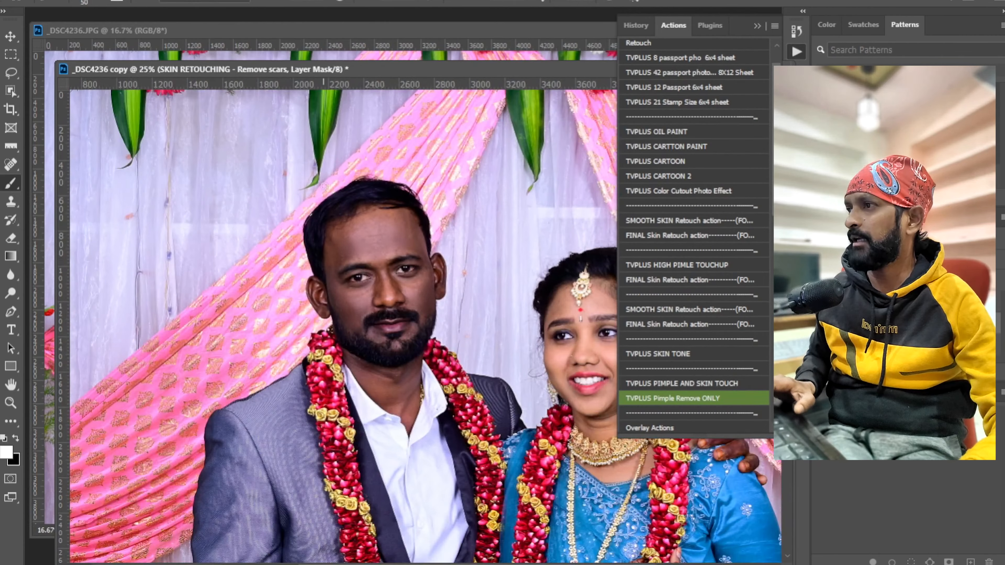
drag(356, 75, 465, 73)
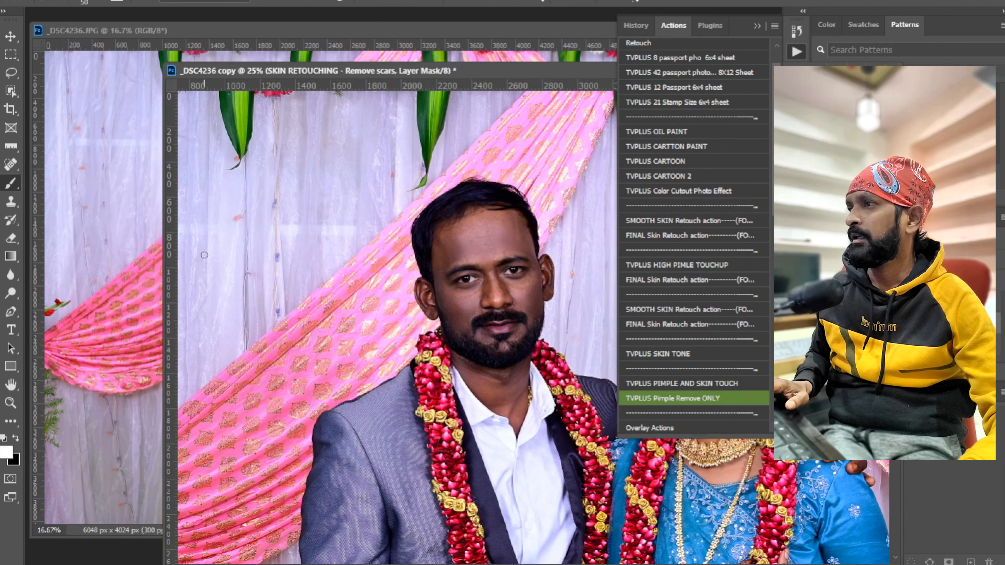
click(116, 305)
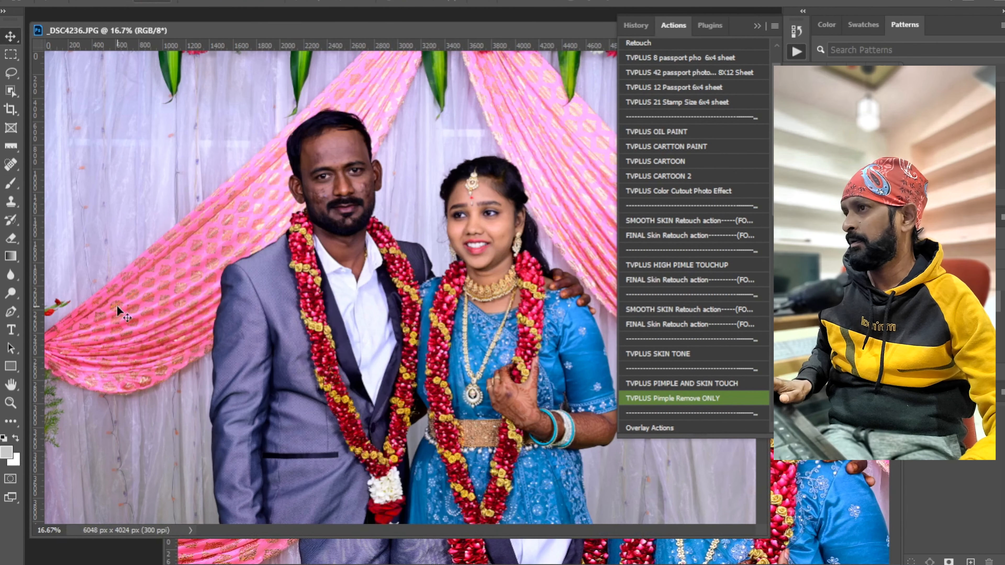
click(817, 501)
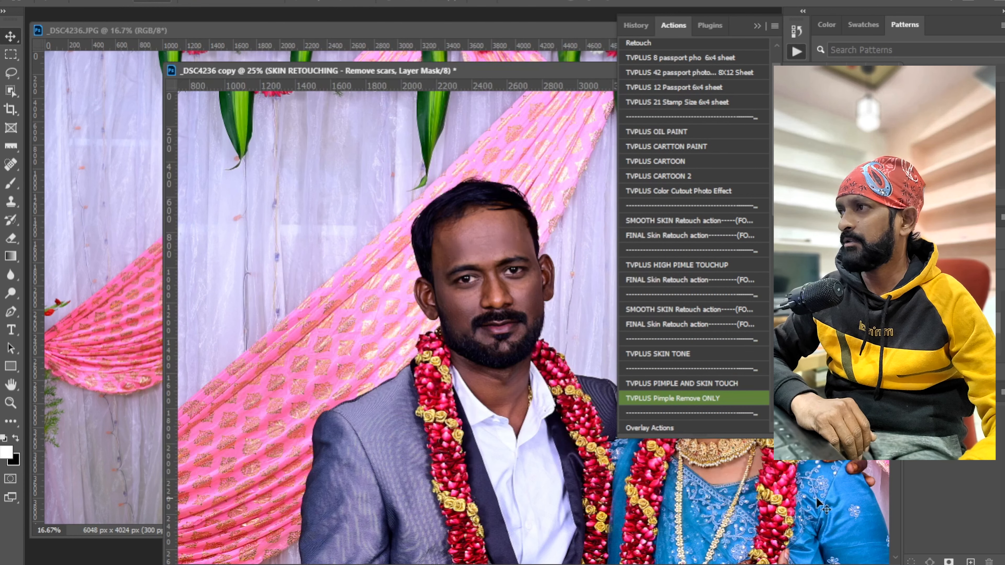
click(354, 36)
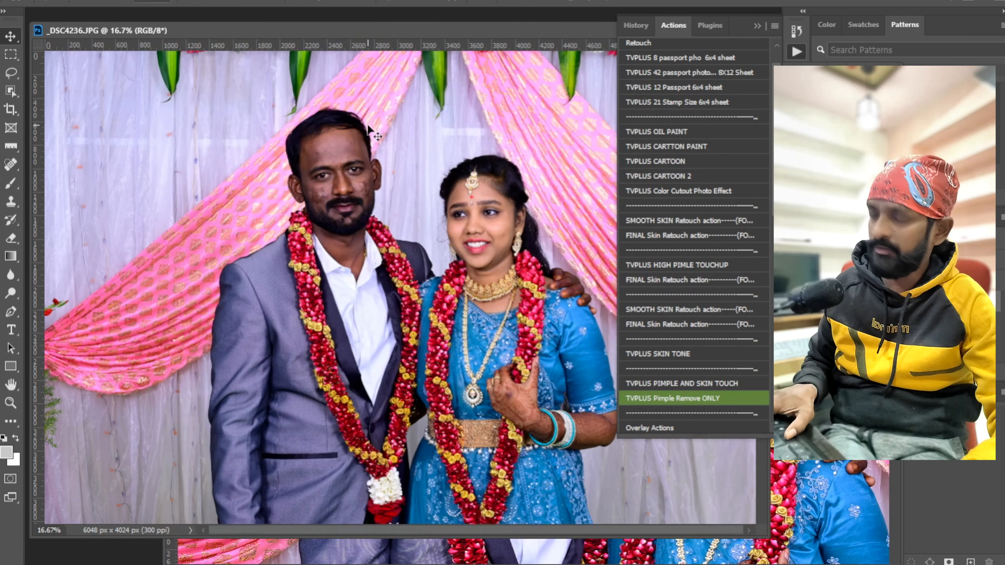
Step: Zoom the original and the duplicate to 33.3%, clear the action list from view, and reposition the duplicate to examine the groom's face
key(ctrl+plus)
key(ctrl+plus)
drag(362, 202, 355, 240)
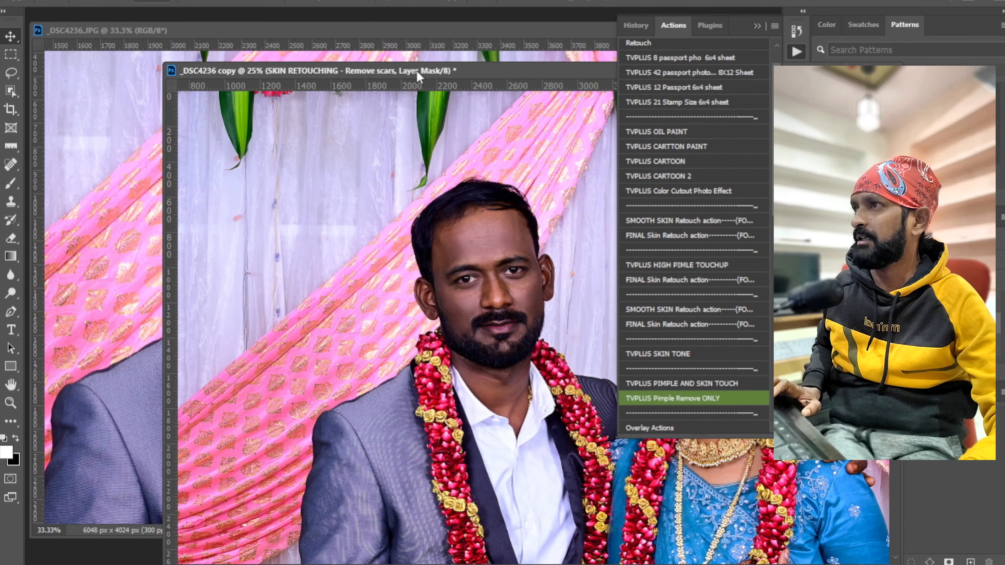
drag(416, 71, 443, 59)
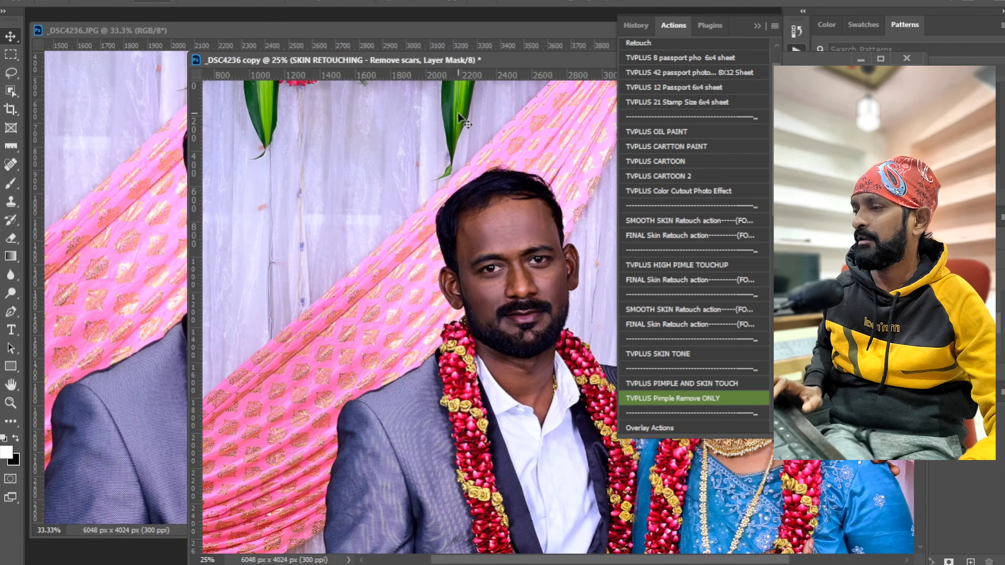
click(756, 25)
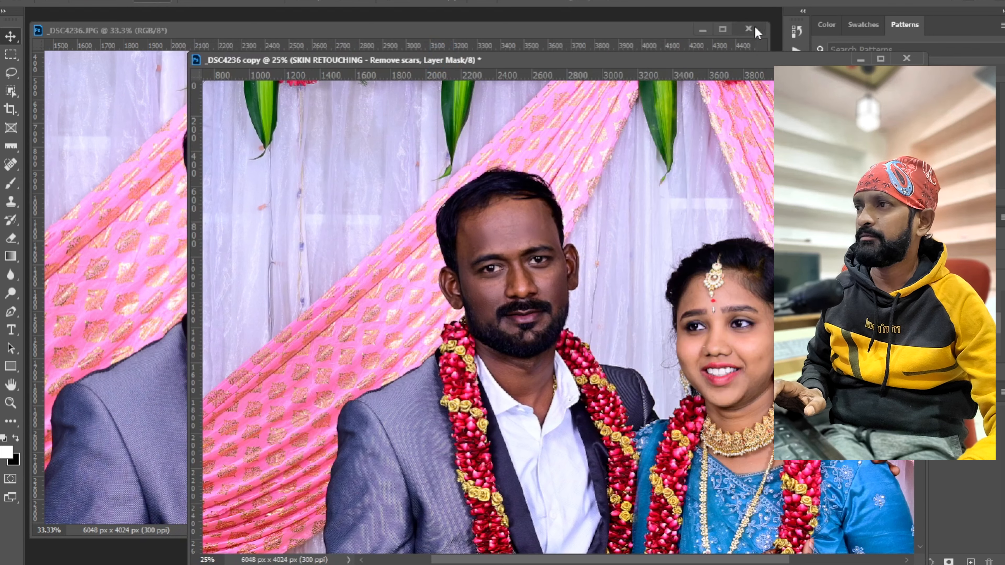
key(ctrl+plus)
key(ctrl+plus)
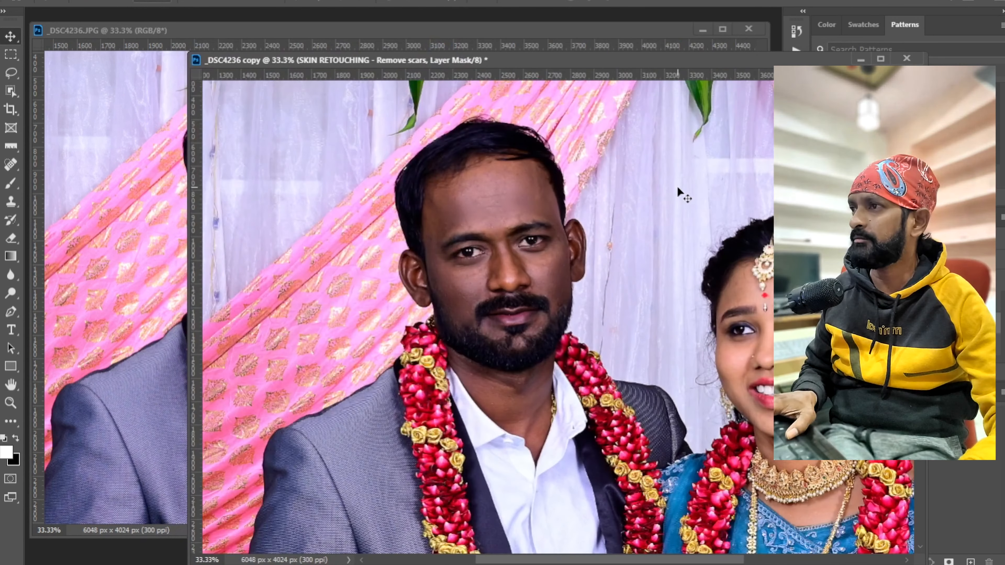
drag(557, 176, 574, 229)
drag(514, 61, 633, 71)
drag(477, 71, 271, 64)
Step: Merge the duplicate's visible layers at 16.7% zoom and start the Photo-Toolbox PT Portrait filter on the result
key(ctrl+minus)
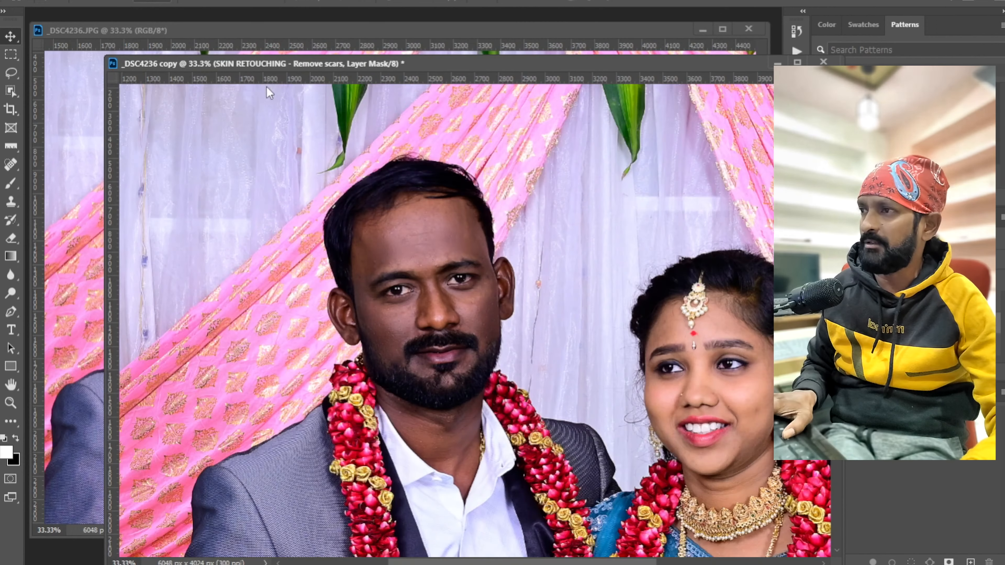
key(ctrl+minus)
key(ctrl+minus)
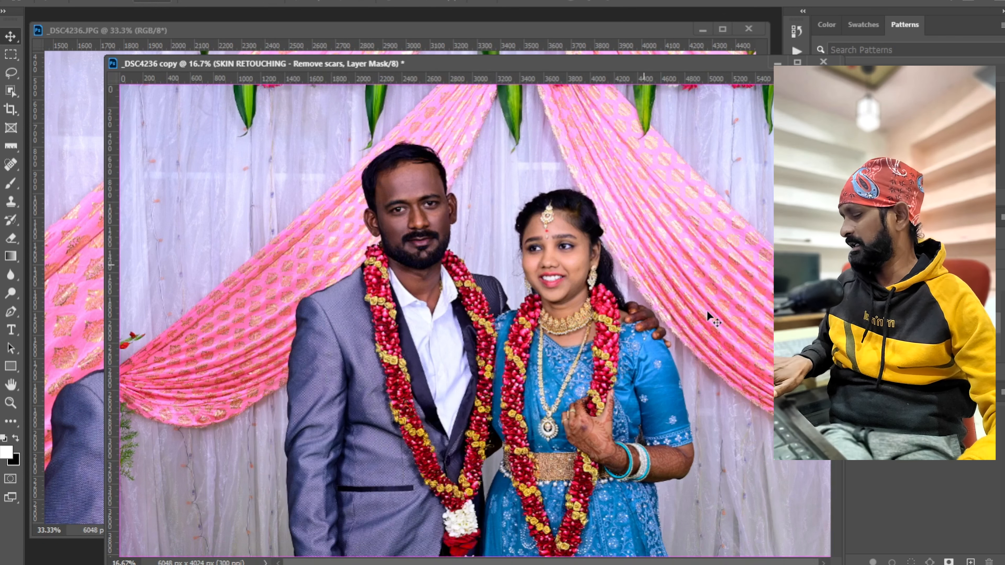
key(ctrl+shift+e)
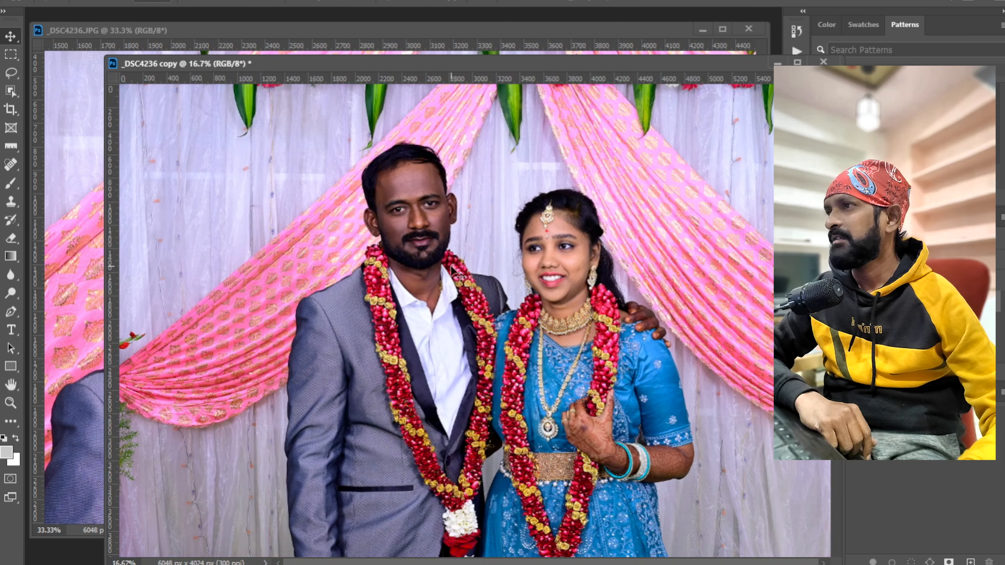
key(alt+t)
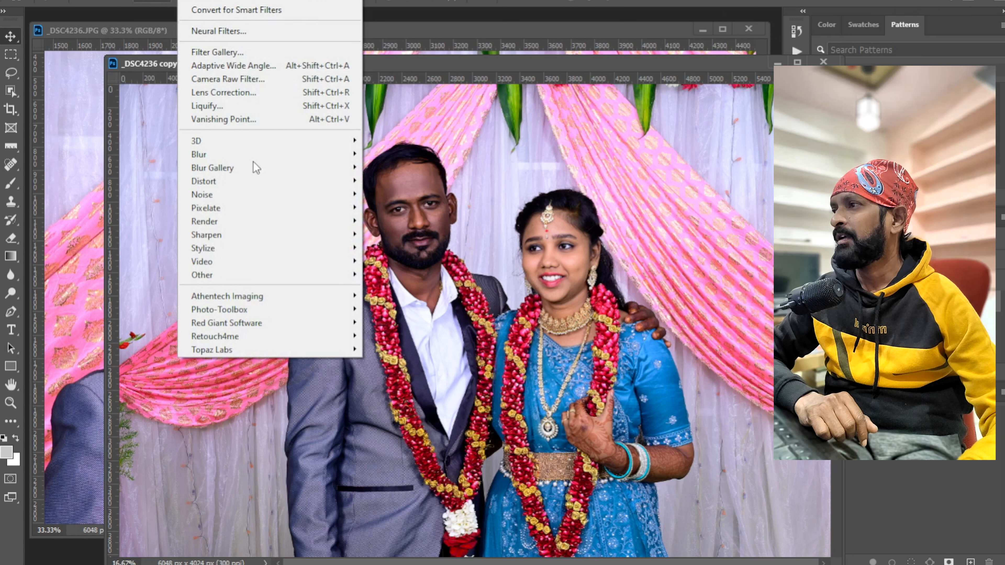
mouse_move(272, 315)
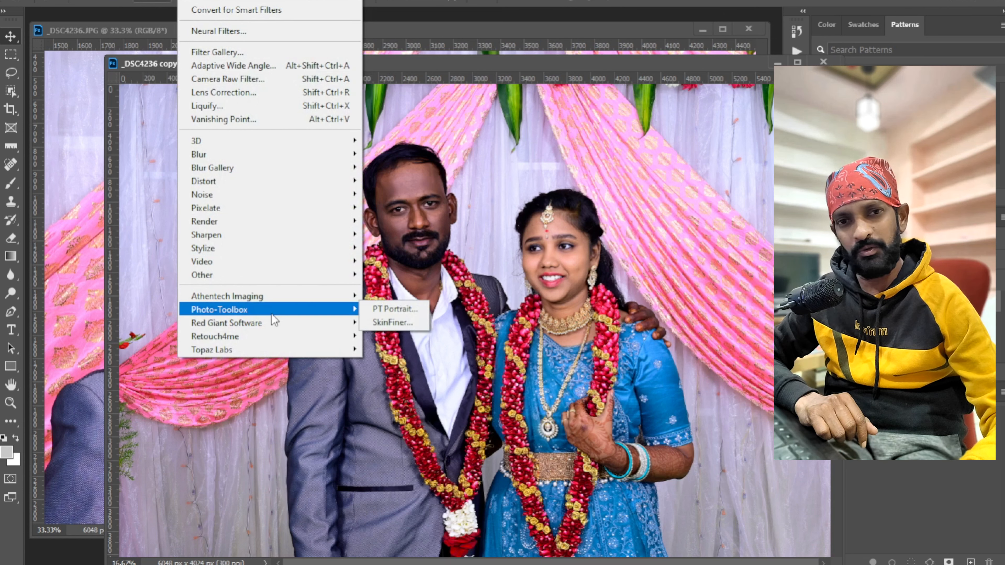
click(382, 309)
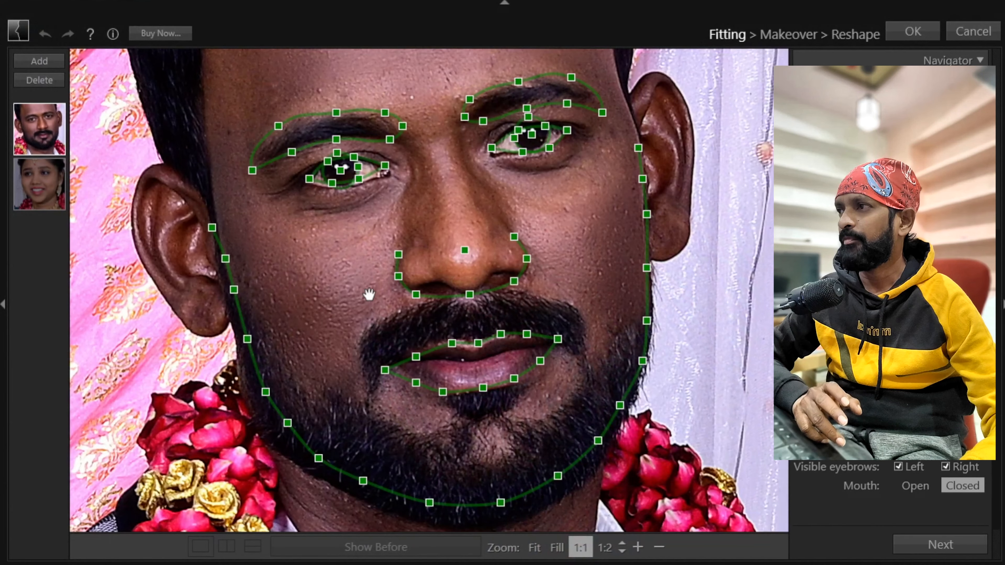
Step: Check the facial outlines fitted to the bride and the groom, and proceed to the Makeover stage with the groom's face selected
click(48, 190)
click(48, 144)
click(48, 179)
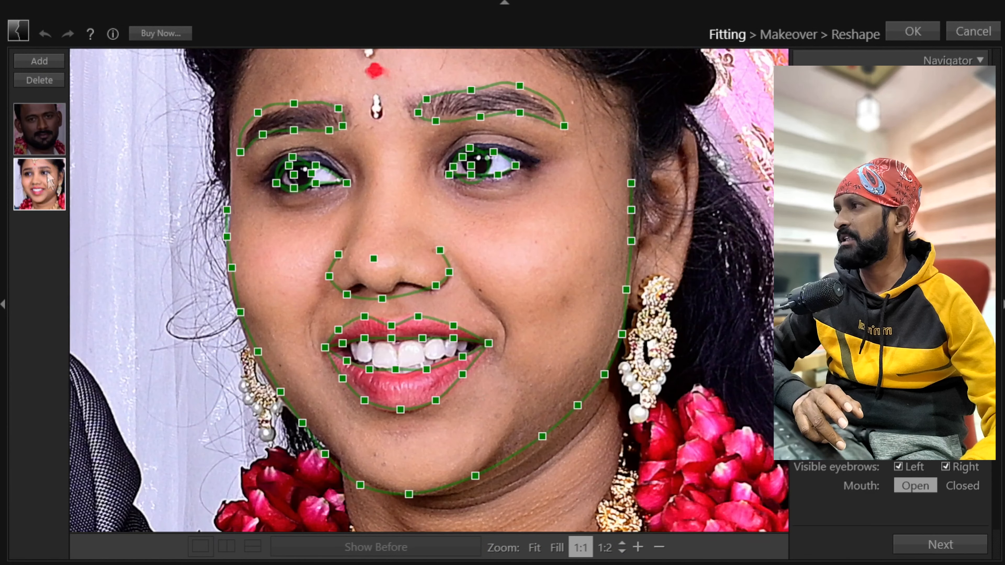
click(45, 144)
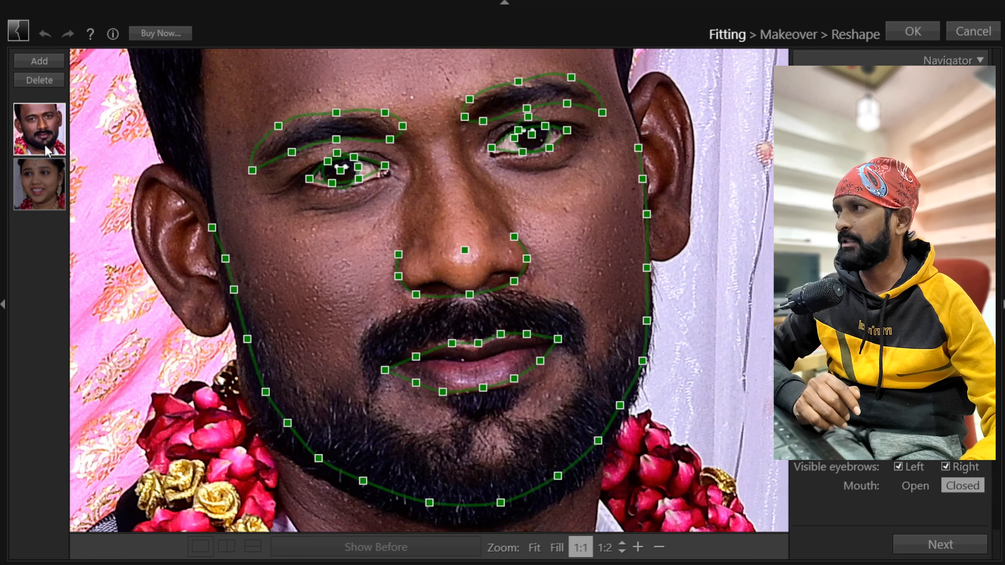
click(788, 35)
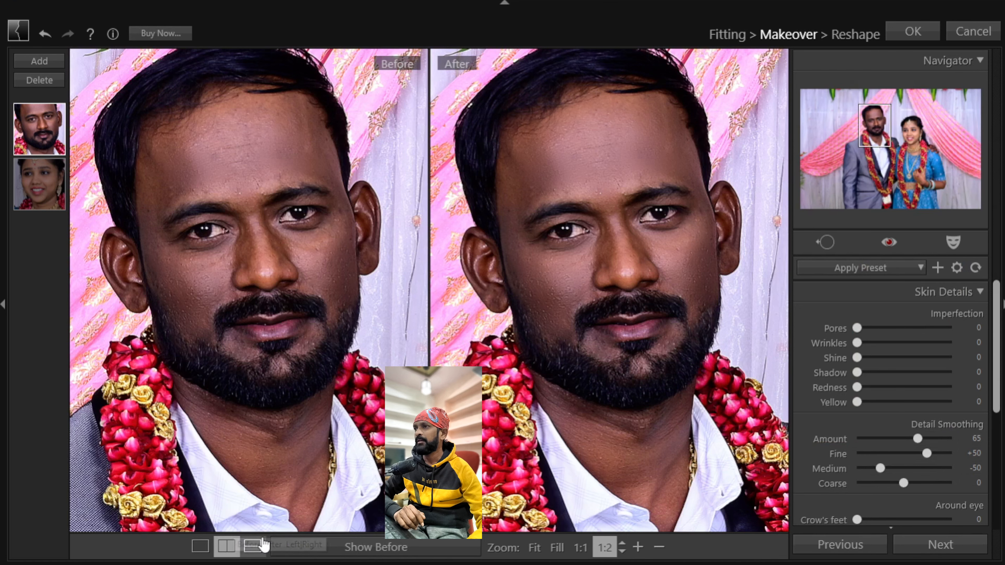
Step: Frame both faces in the before/after comparison at 1:4 zoom and set the groom's Dark circles correction to 40
key(ctrl+minus)
key(ctrl+minus)
key(ctrl+minus)
key(ctrl+minus)
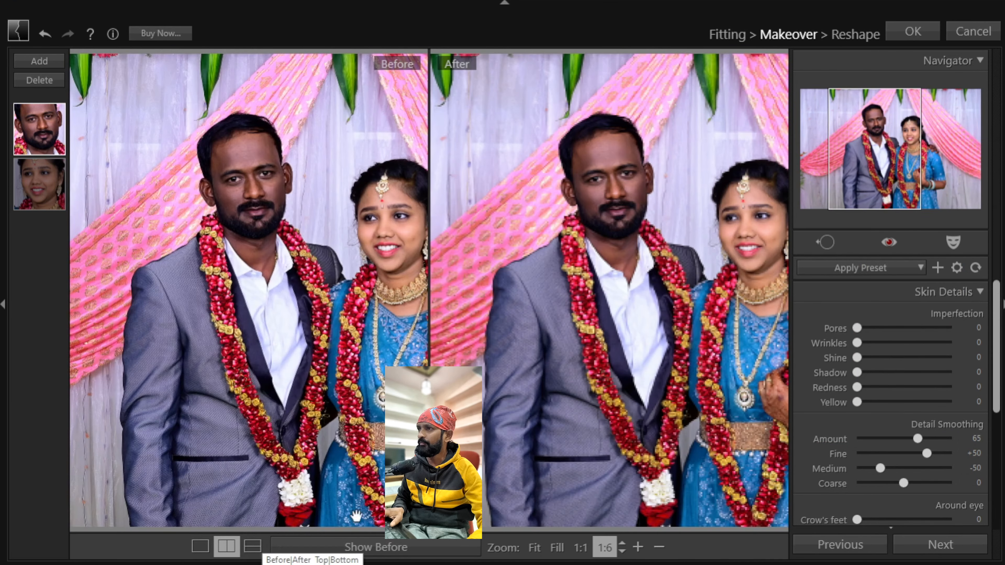
drag(679, 356, 678, 388)
key(ctrl+plus)
key(ctrl+plus)
drag(858, 343, 898, 342)
Step: Set the groom's skin colour to Temp +18, Lighting +66, Contrast -6, Shadow +31 and cheek Color +30, and apply the makeover to the photo
drag(994, 325, 998, 440)
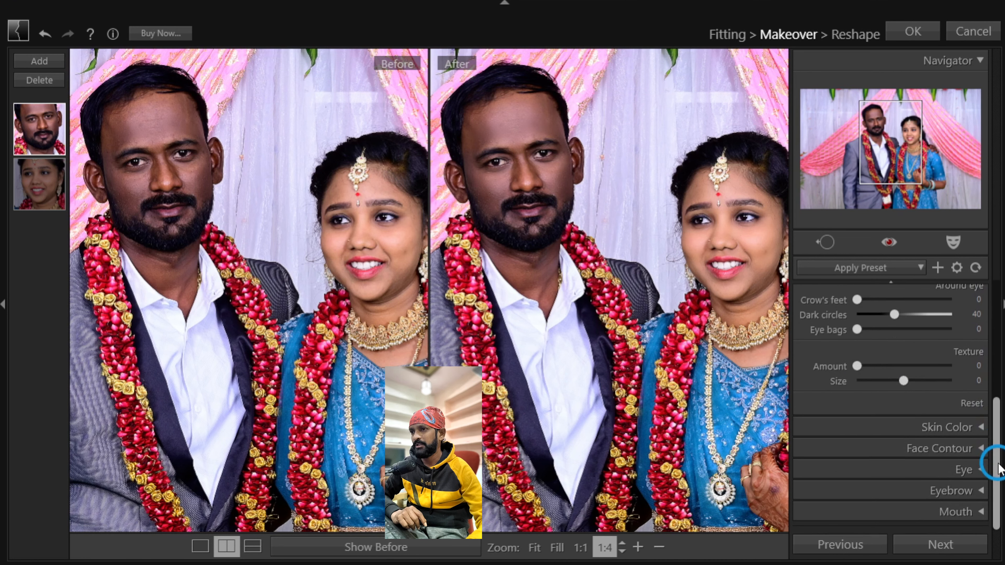
click(973, 430)
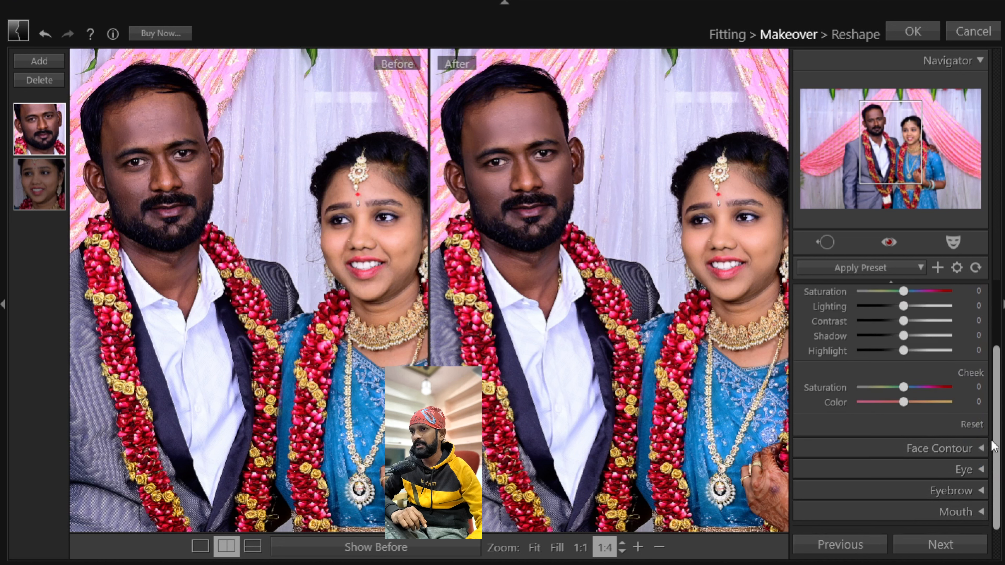
drag(997, 408, 995, 370)
drag(908, 357, 917, 379)
mouse_move(903, 453)
mouse_down()
mouse_move(934, 451)
mouse_move(918, 451)
mouse_up()
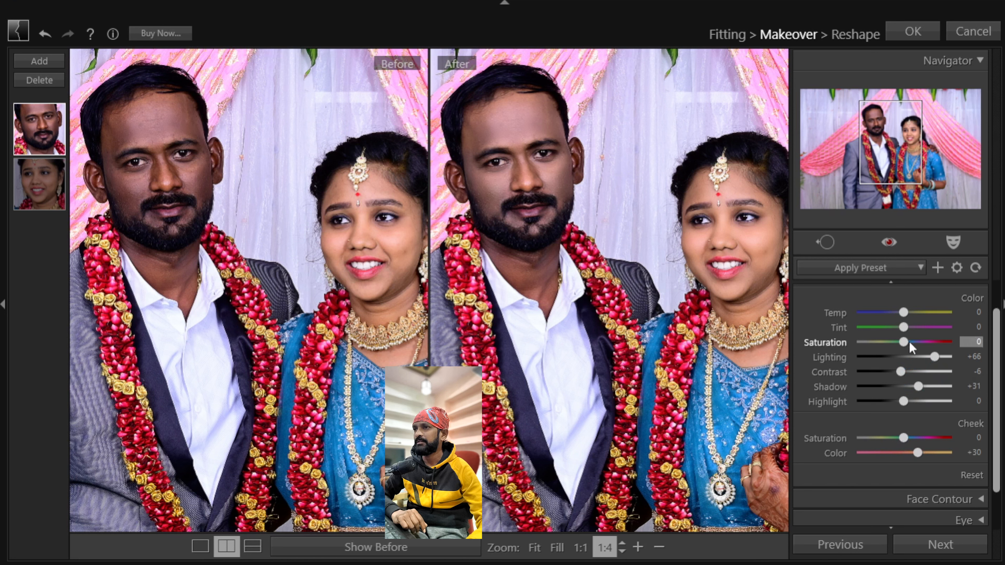
drag(904, 313, 913, 314)
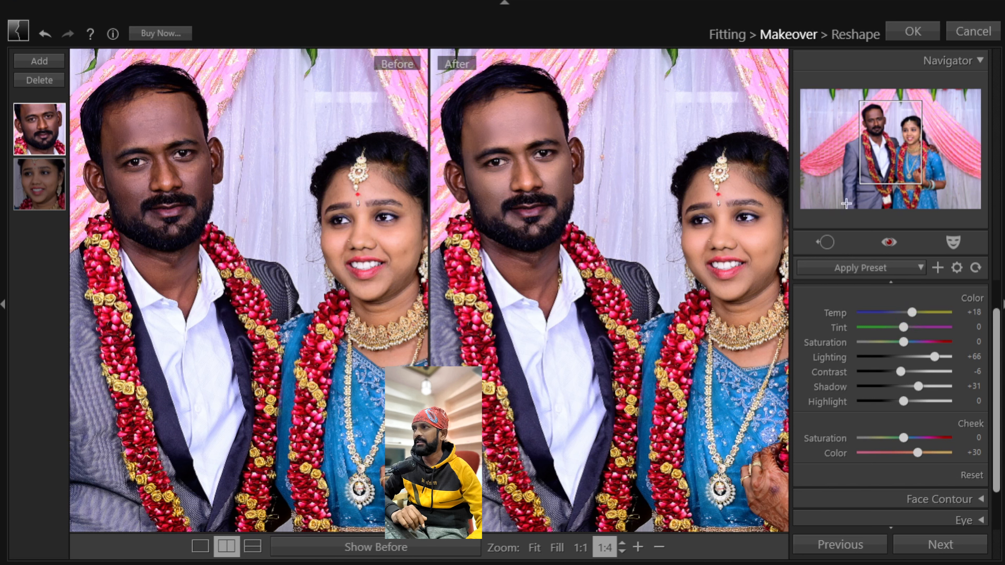
click(914, 31)
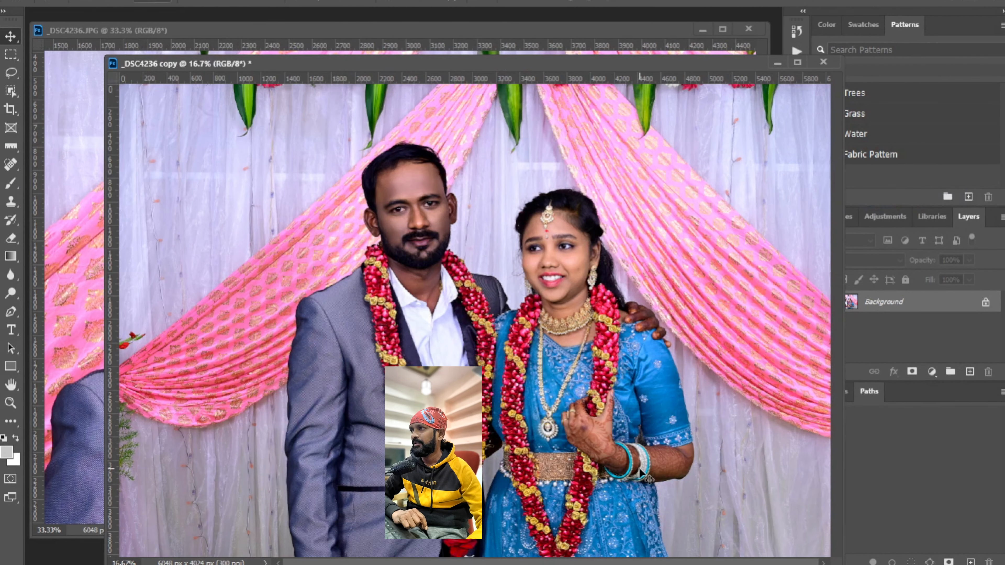
Step: Place the retouched duplicate beside the original, compare the groom's face at 33.3% zoom, and dock both photos in one window
drag(404, 65, 667, 51)
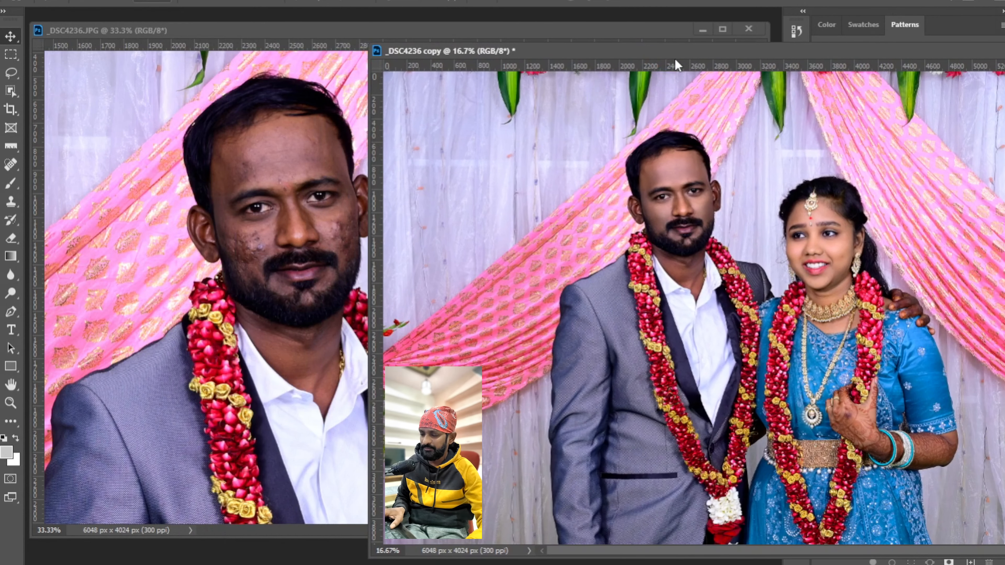
key(ctrl+plus)
key(ctrl+plus)
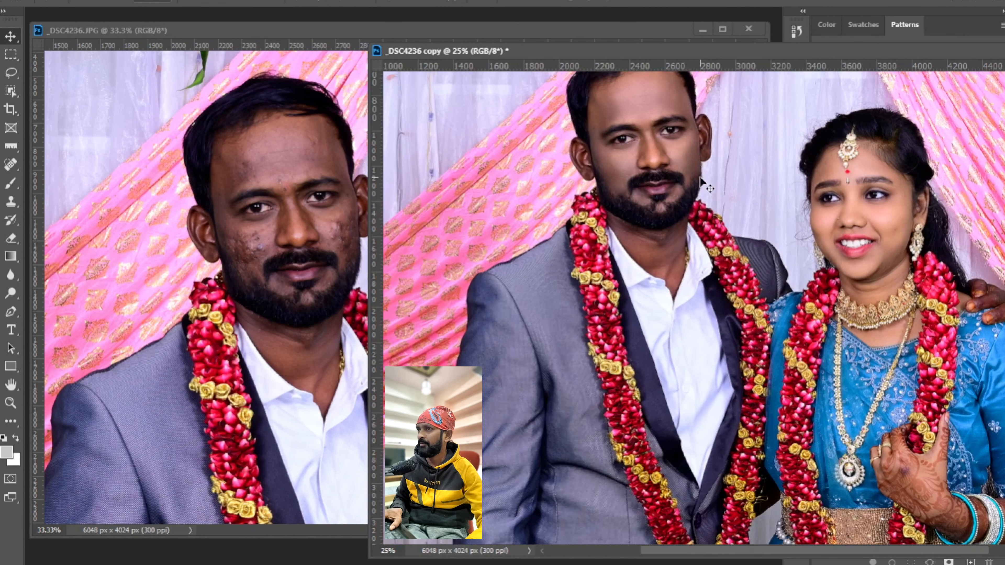
drag(714, 205, 689, 397)
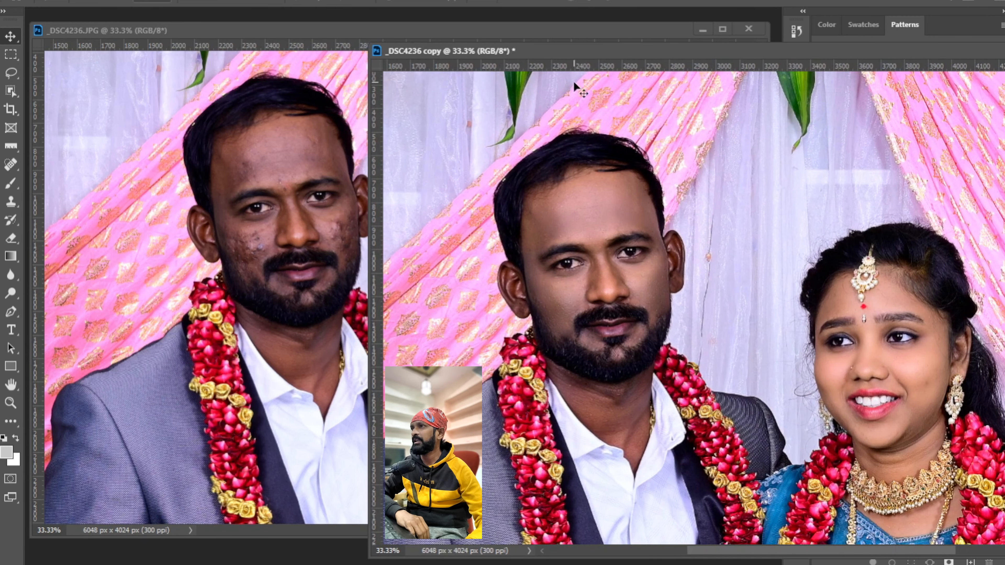
drag(588, 48, 613, 31)
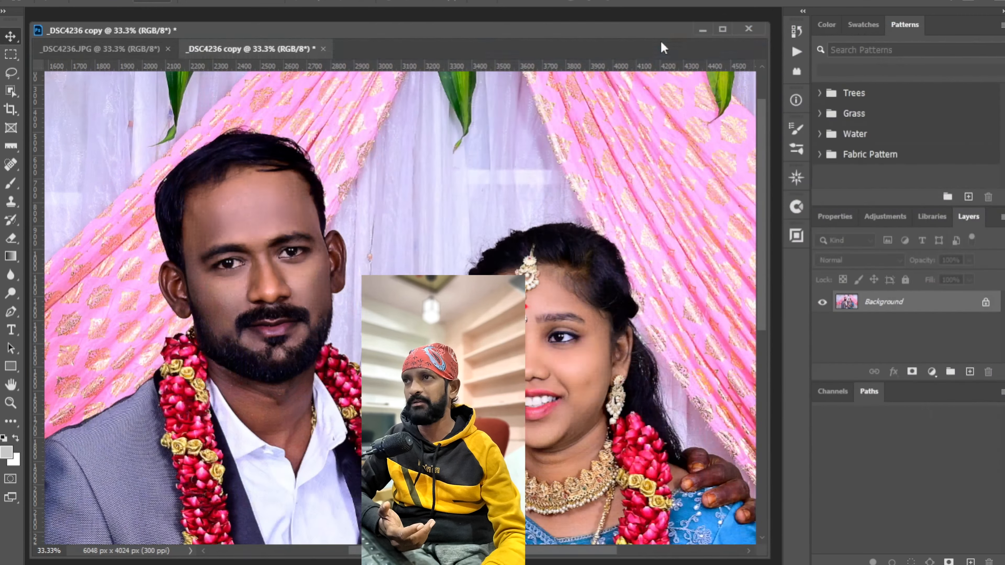
Step: Close the wedding photo and its duplicate without saving, and open the recent file VFC_8550.JPG at 25% zoom, framed on the child
click(752, 26)
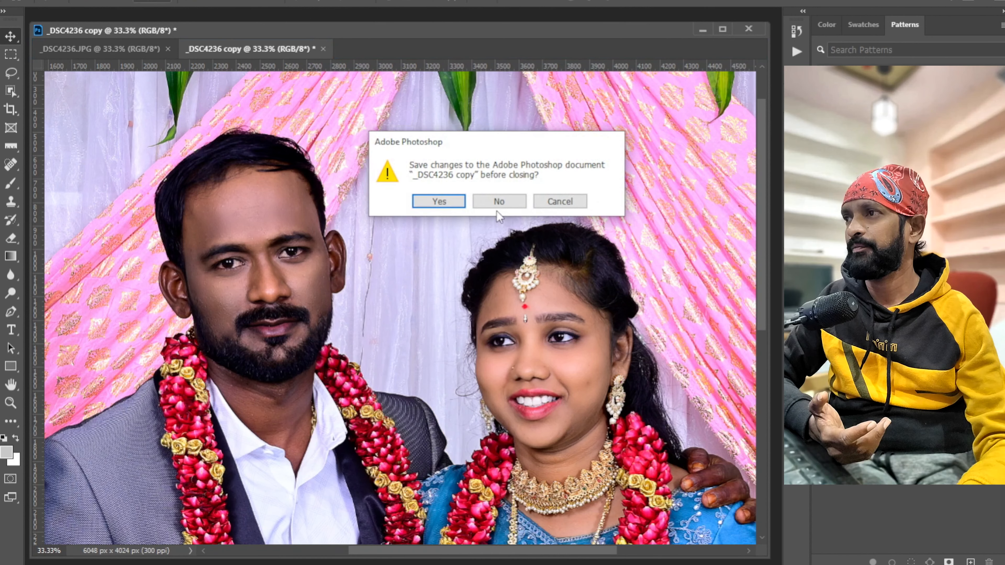
click(498, 200)
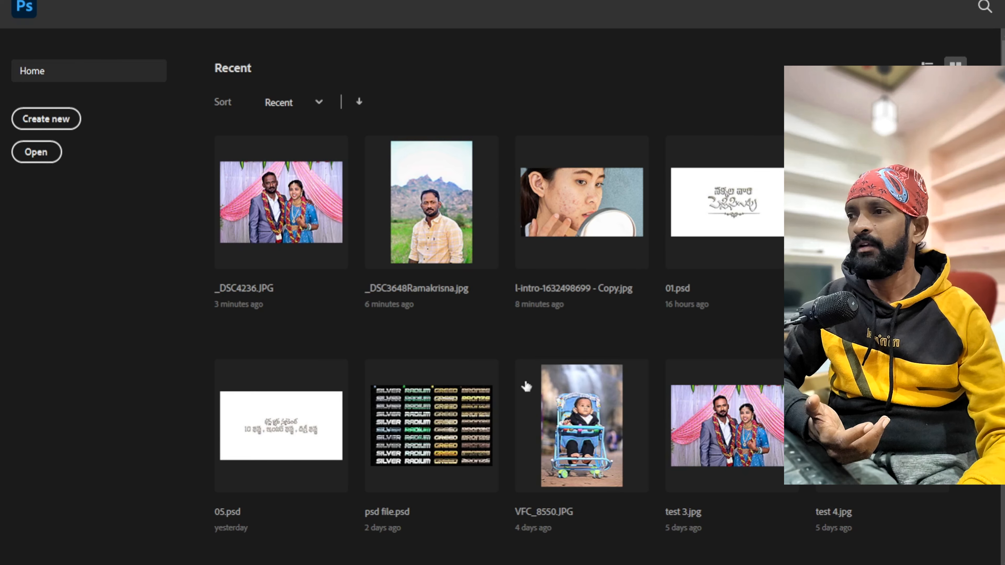
click(588, 425)
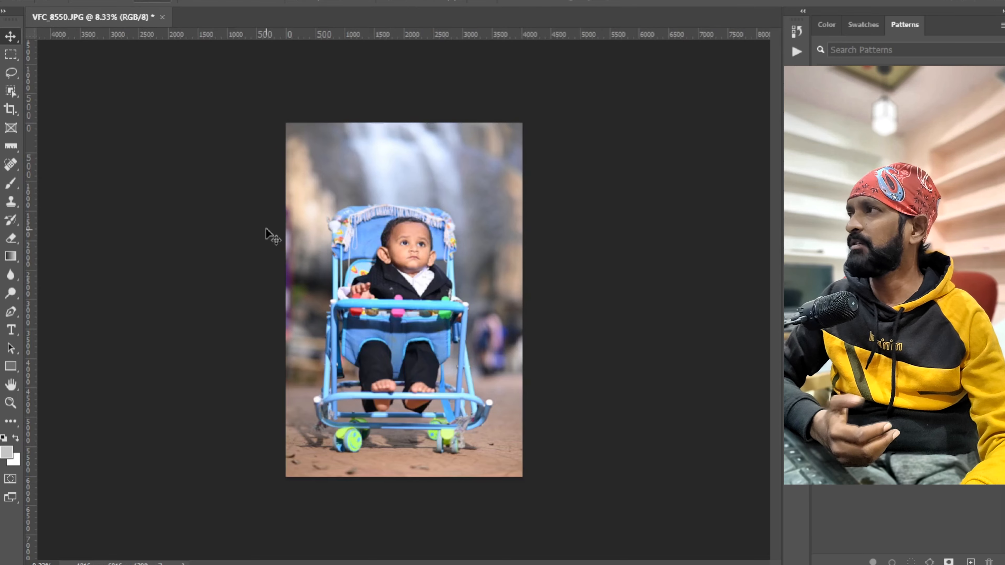
key(ctrl+plus)
key(ctrl+plus)
key(ctrl+plus)
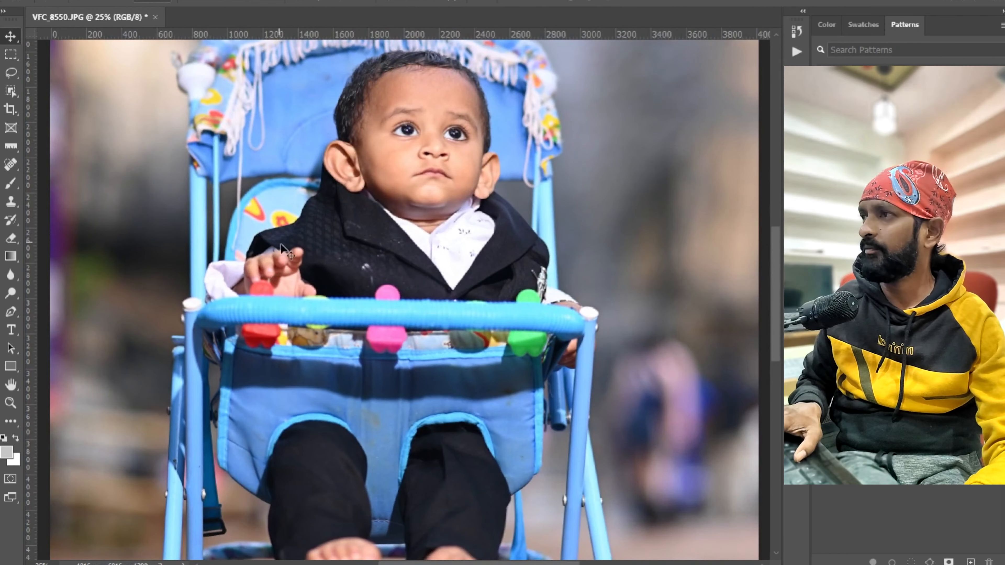
drag(524, 184, 494, 253)
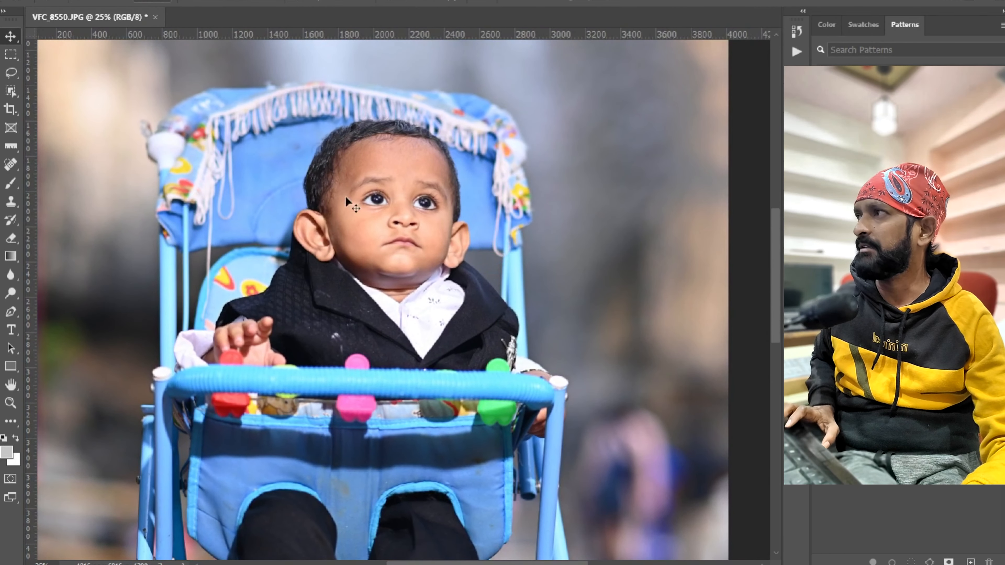
Step: Float the child photo in its own window and duplicate the image as VFC_8550 copy
drag(117, 13, 127, 30)
right_click(127, 29)
click(149, 37)
click(610, 154)
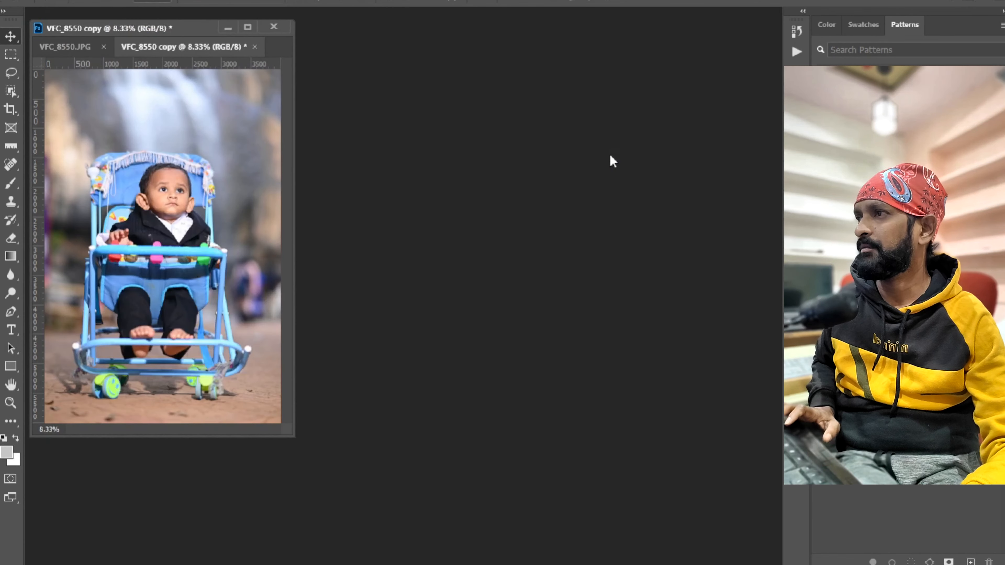
Step: Zoom the duplicate to 16.7% and enlarge the floating window to fill most of the workspace
key(ctrl+plus)
key(ctrl+plus)
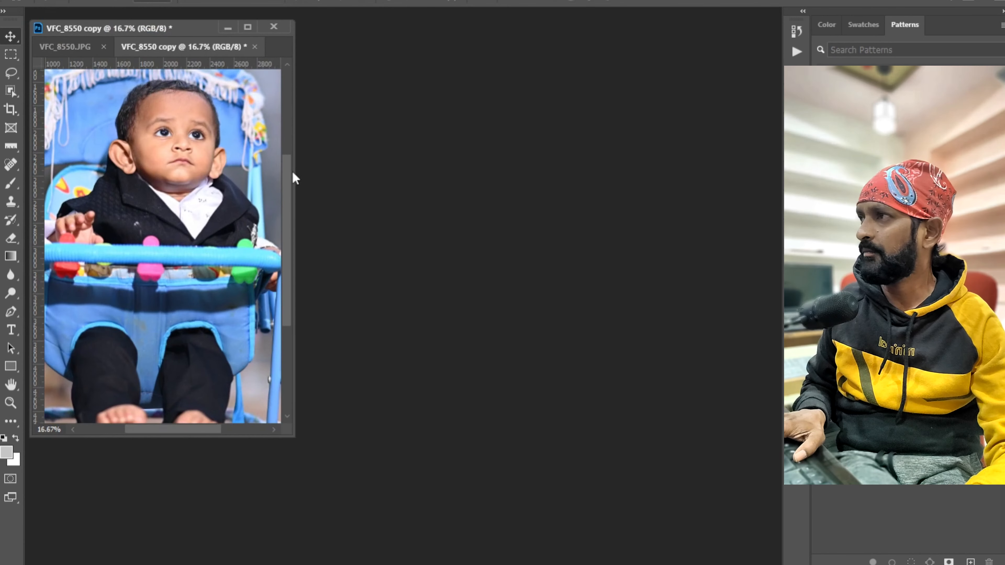
drag(294, 159, 638, 162)
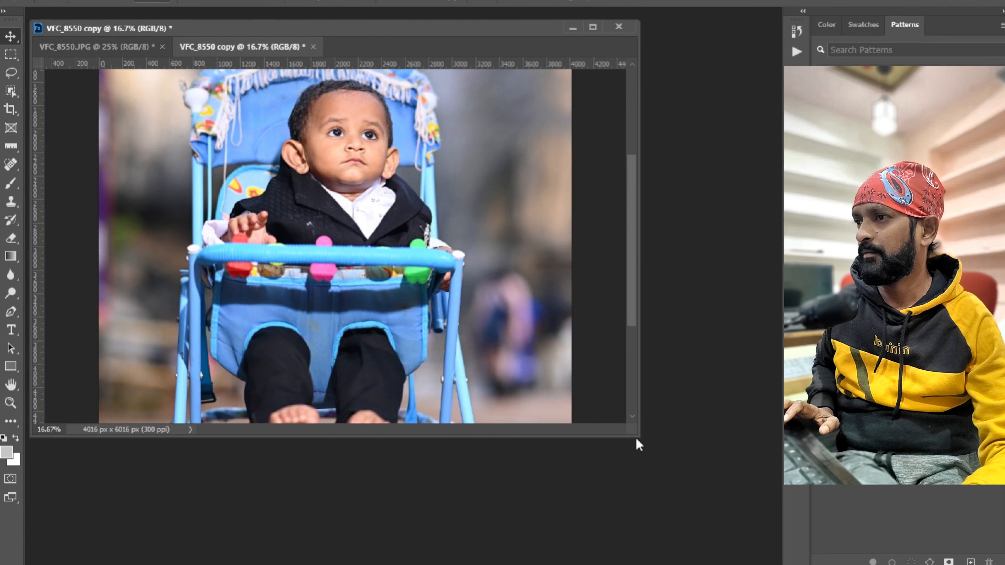
drag(637, 438, 736, 527)
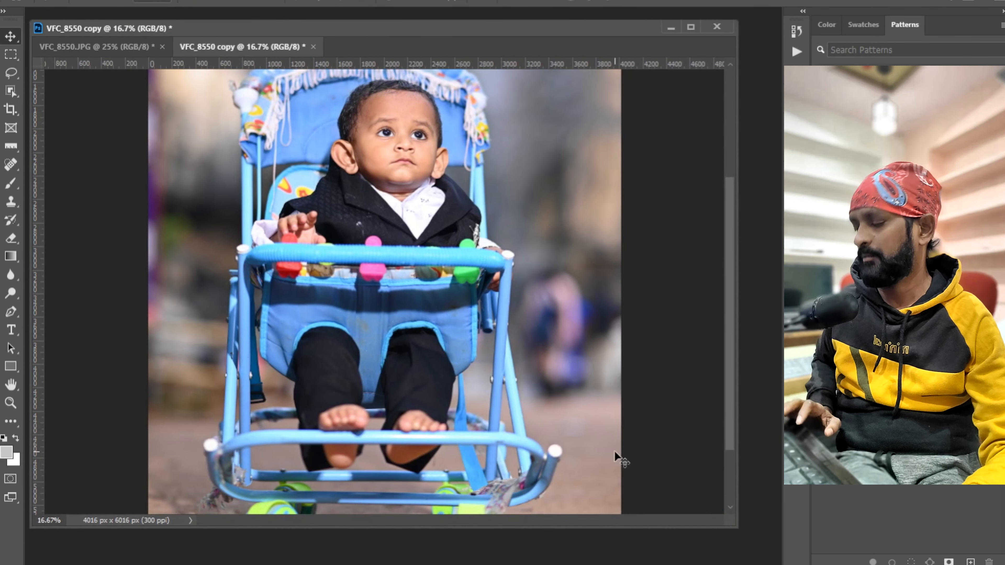
scroll(510, 356, up, 2)
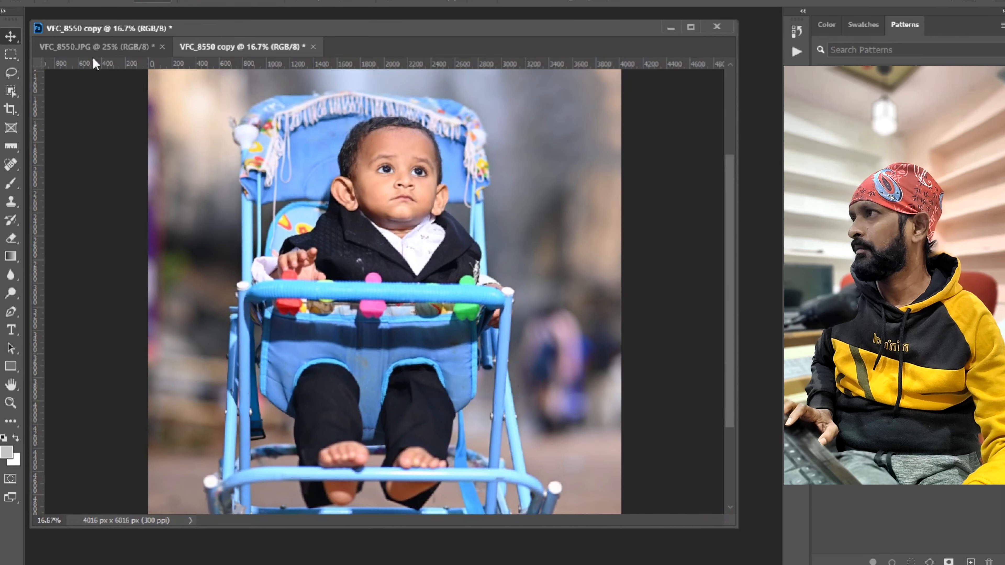
Step: Check the original's framing, match the duplicate to its 25% zoom, and frame the child's face the same way
click(95, 47)
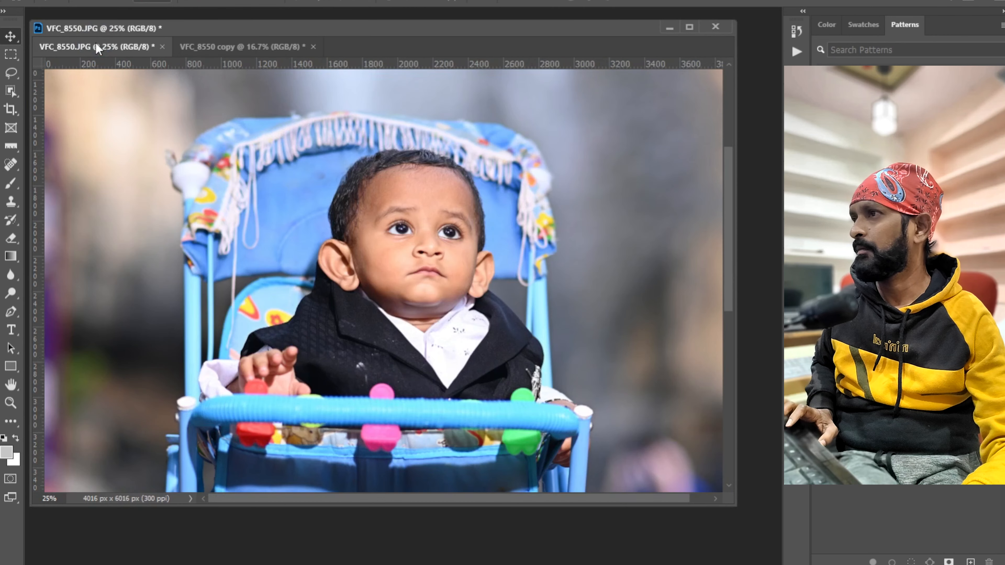
click(215, 48)
key(ctrl+plus)
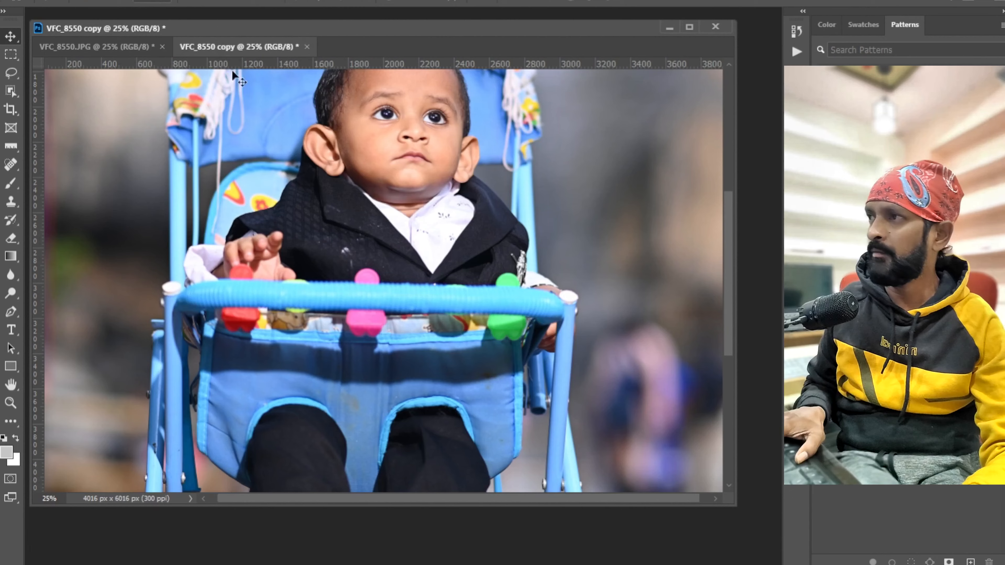
drag(419, 206, 459, 249)
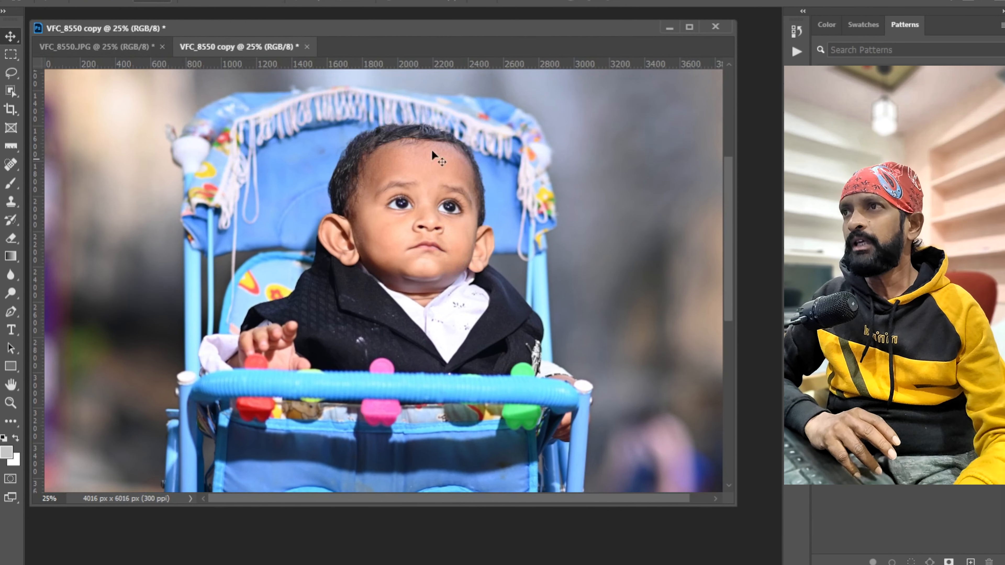
Step: Run the TVPLUS OIL PAINT action on the duplicate, stop it at its closing message, and compare the result with the original
click(797, 52)
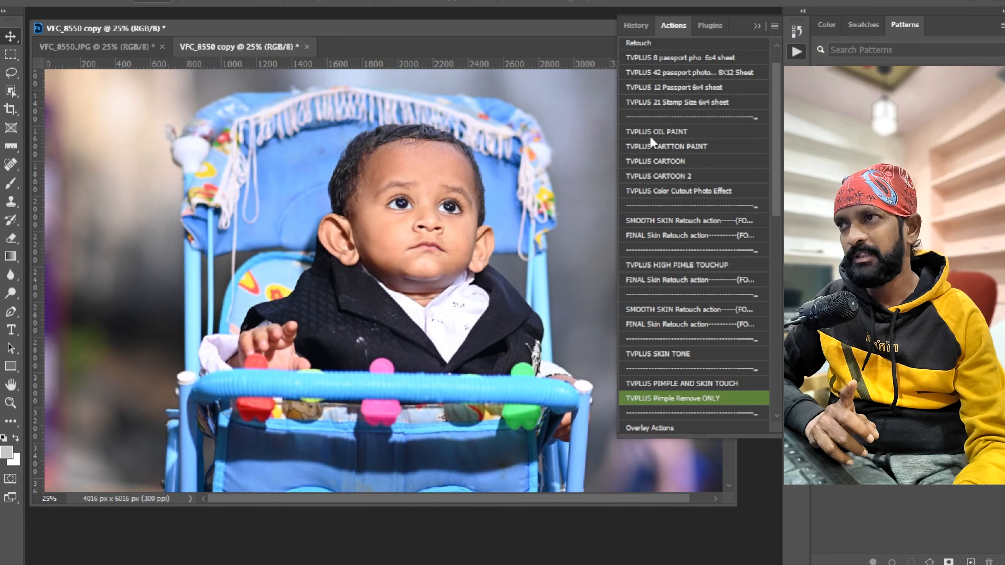
click(664, 134)
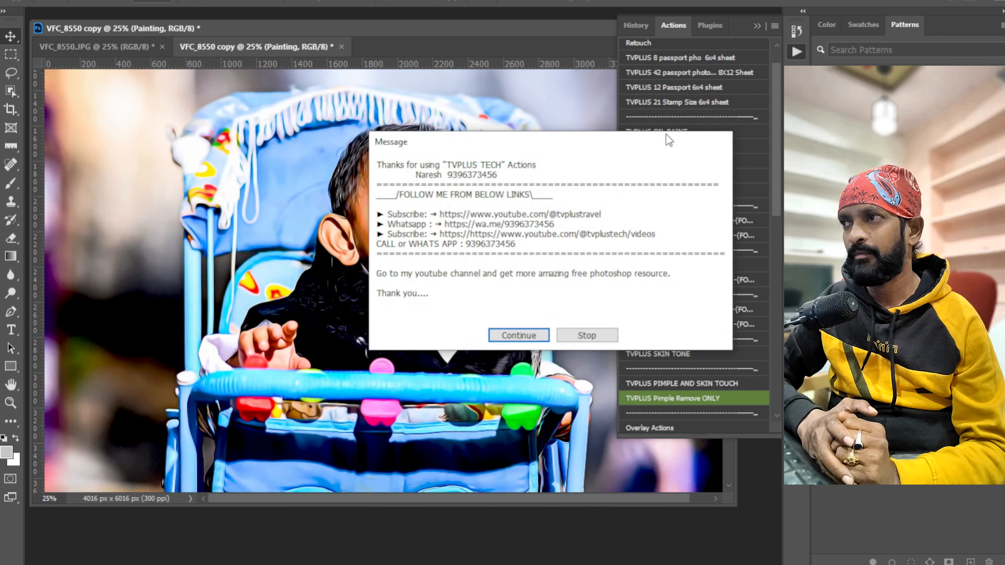
click(605, 336)
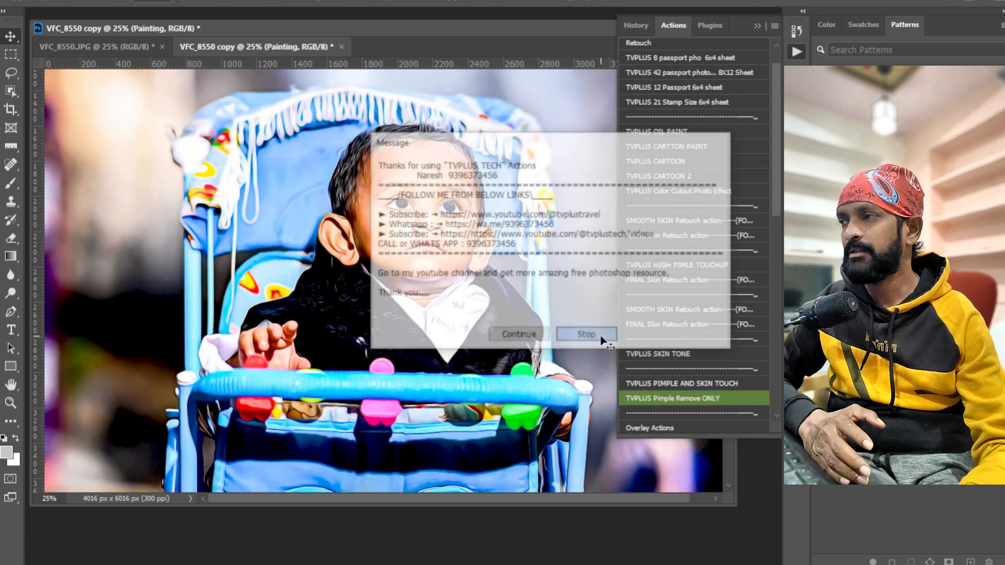
click(135, 47)
click(283, 47)
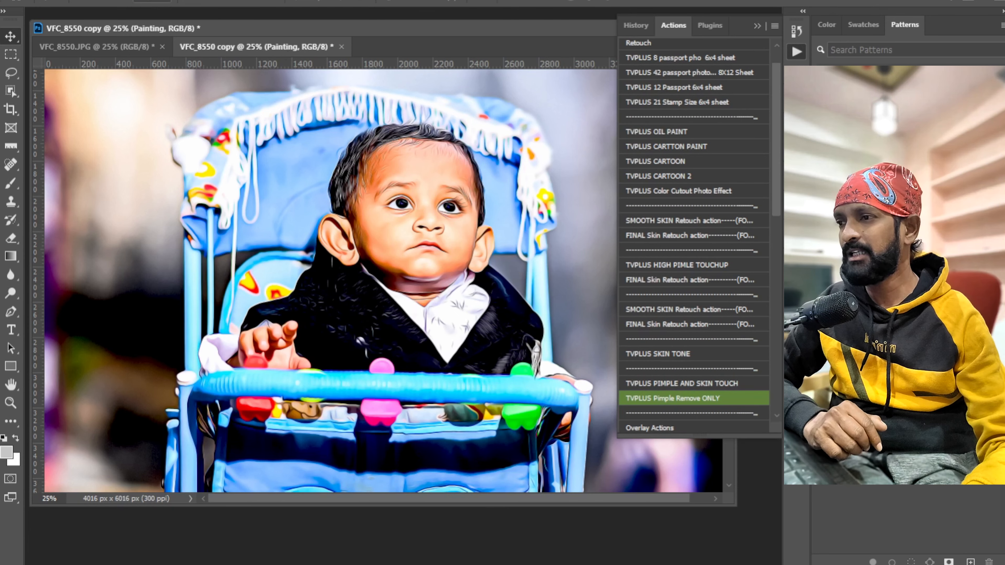
Step: Switch to the browser and view the TVPLUS tech channel's video list on YouTube
click(597, 522)
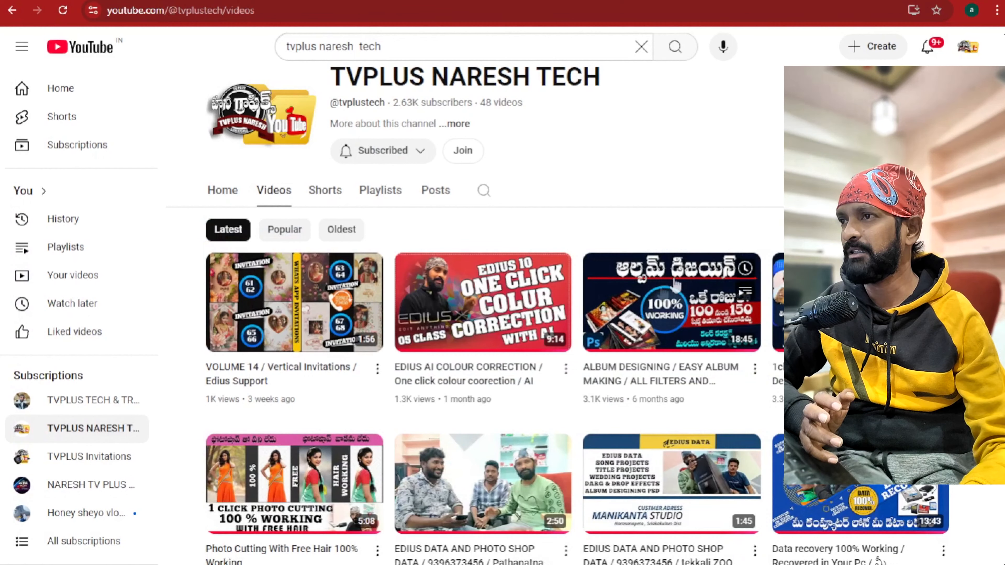
mouse_move(688, 314)
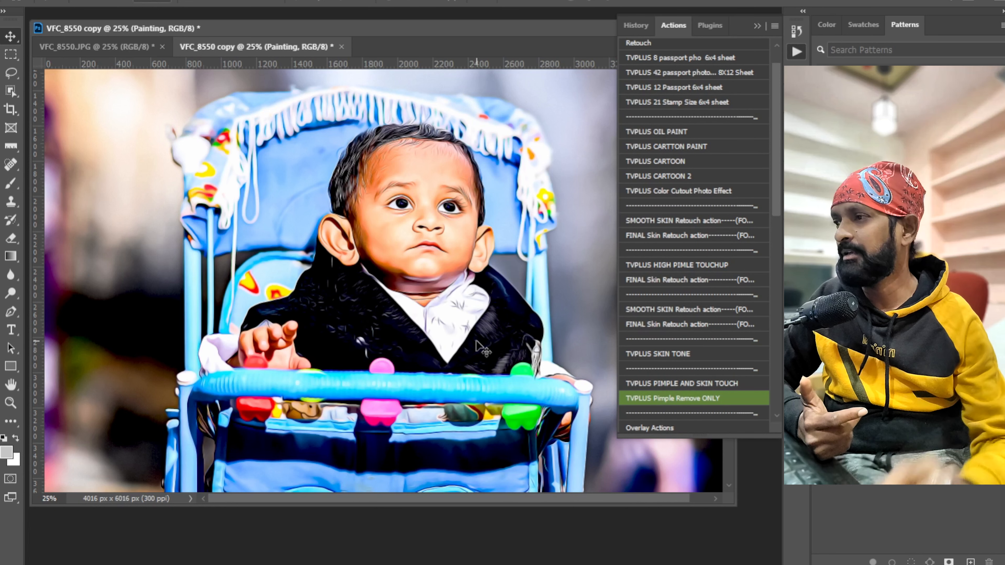
Step: Switch to File Explorer and browse the PSD frame thumbnails in the AlbumX_PSD Frame folder
mouse_move(459, 564)
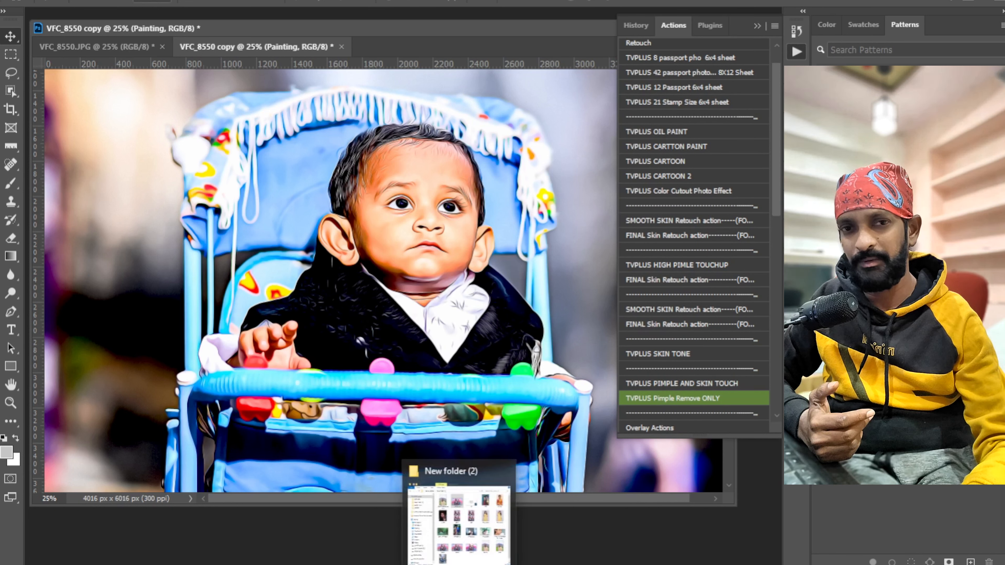
right_click(459, 564)
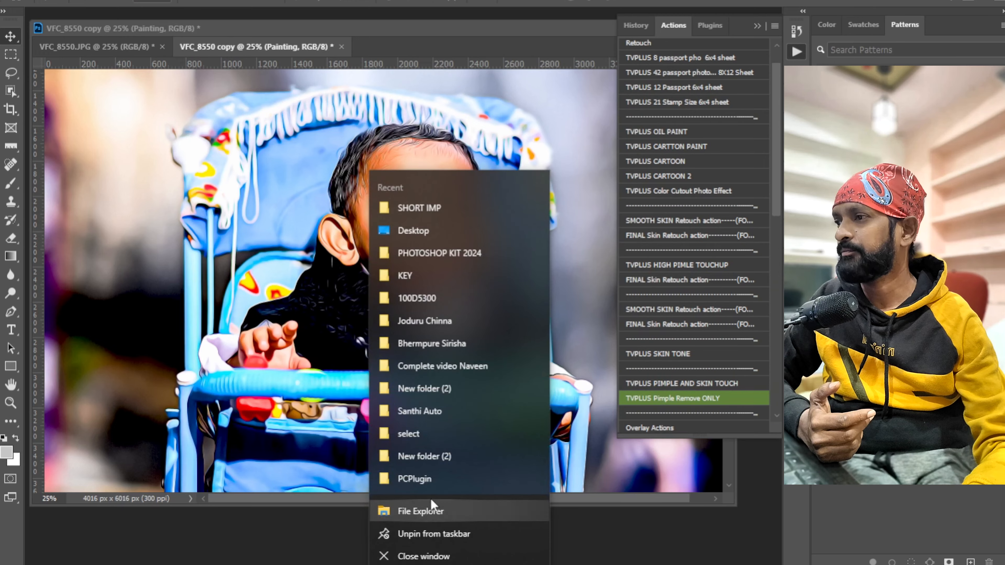
click(427, 508)
scroll(608, 298, down, 2)
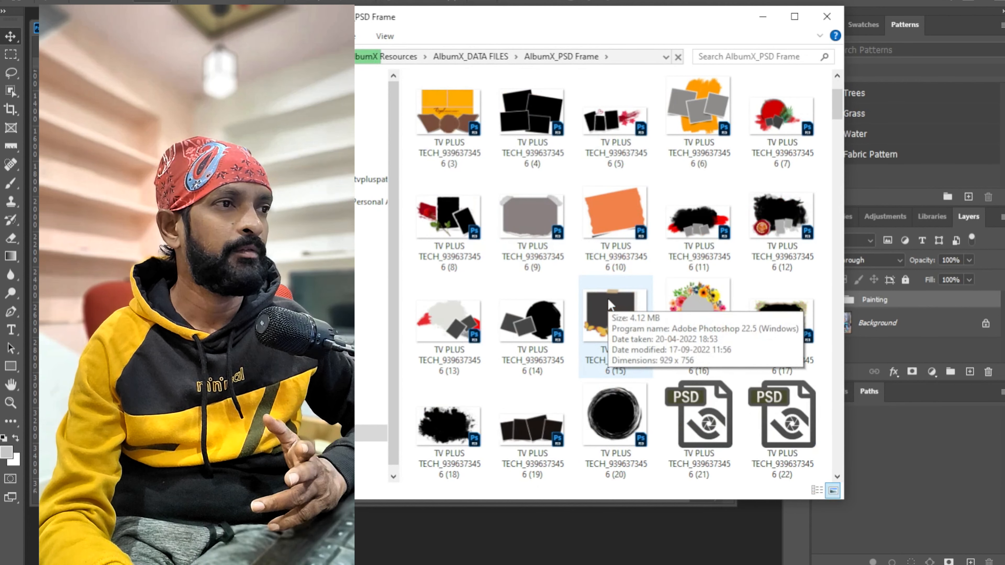
scroll(610, 305, down, 3)
scroll(610, 305, down, 4)
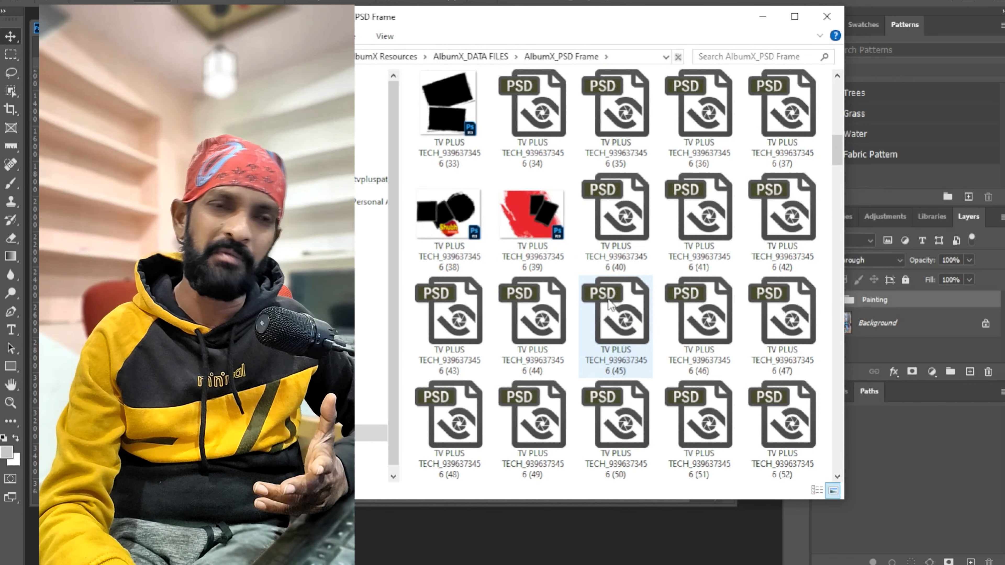
scroll(609, 305, down, 2)
scroll(610, 305, up, 1)
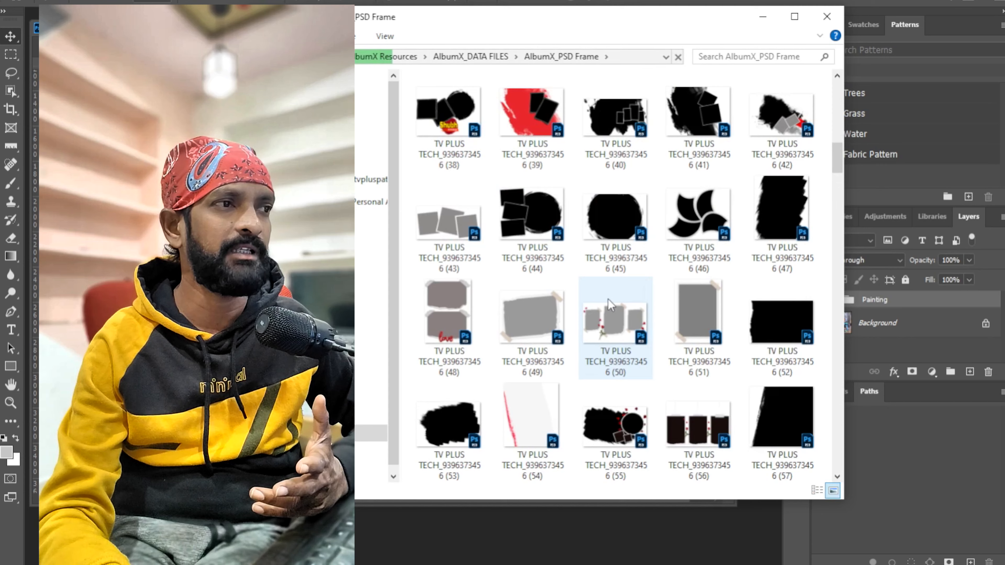
scroll(611, 305, down, 1)
scroll(608, 299, down, 4)
scroll(608, 301, up, 13)
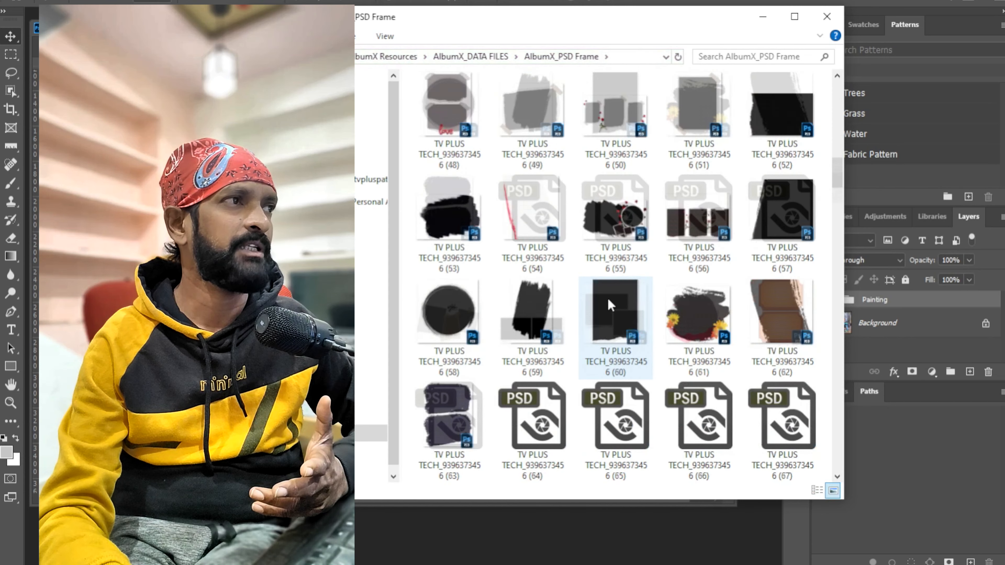
Step: Open the Group Frame PSD subfolder, show its files as large icons, and look through the group frame templates
double_click(449, 101)
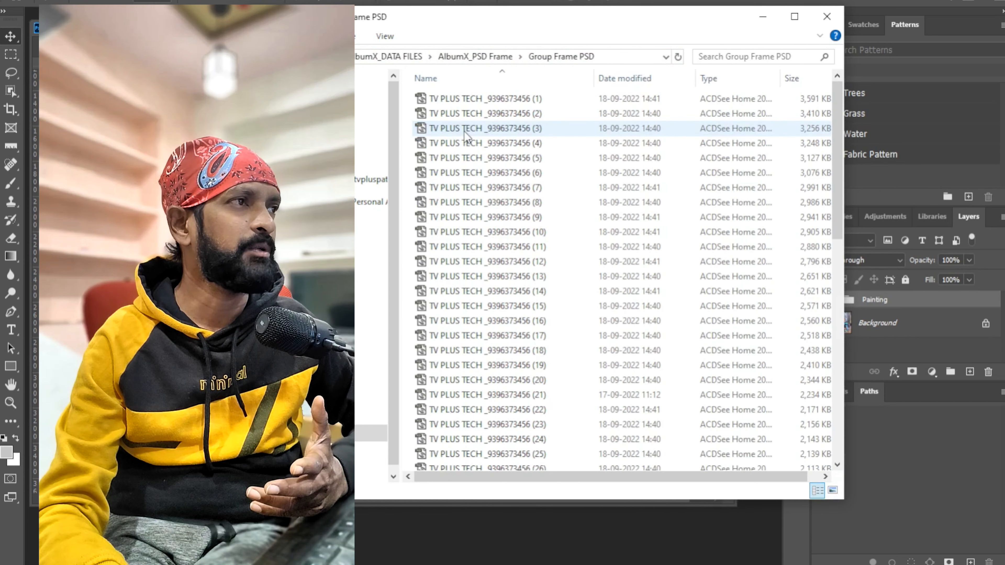
right_click(583, 142)
mouse_move(614, 151)
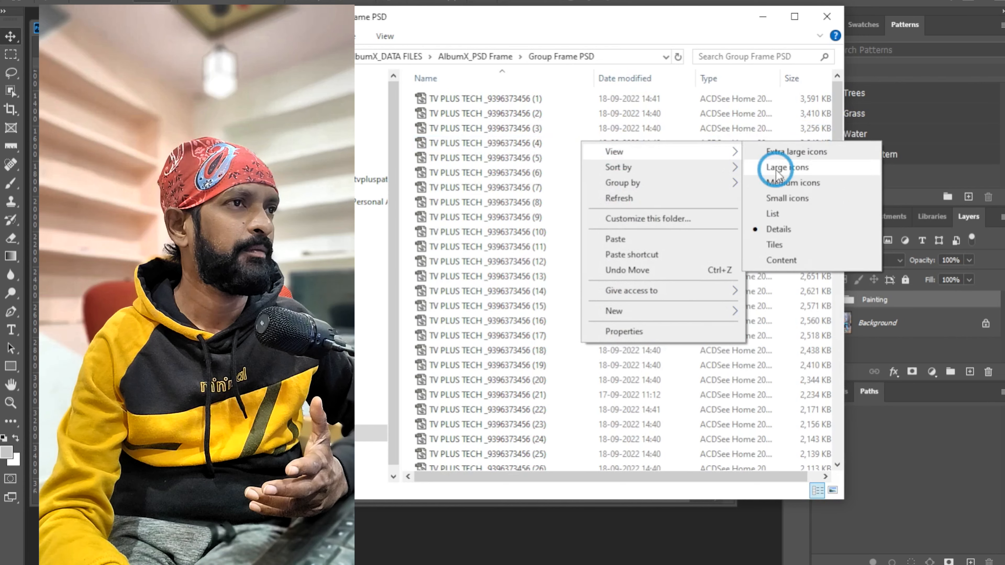
click(770, 167)
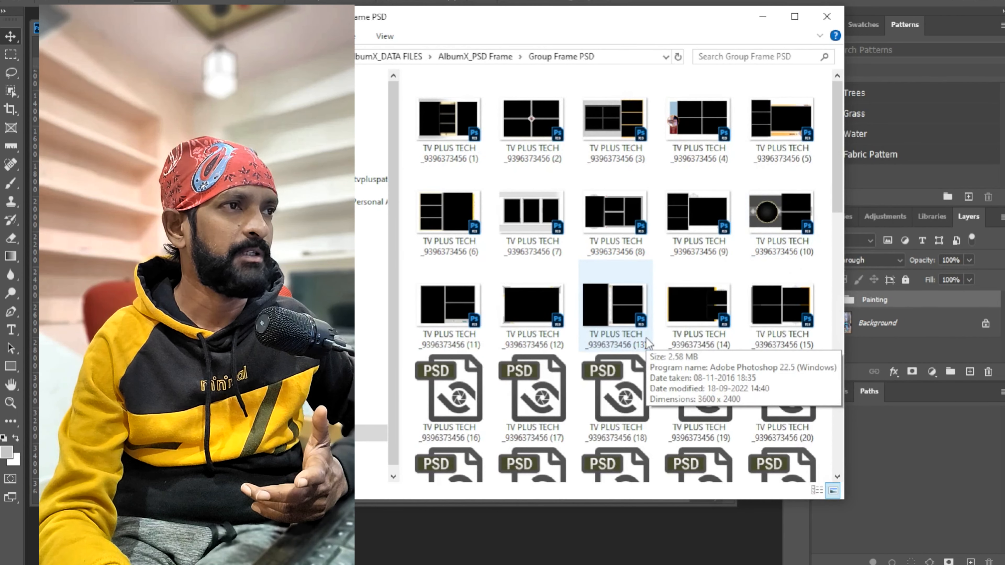
scroll(648, 342, down, 3)
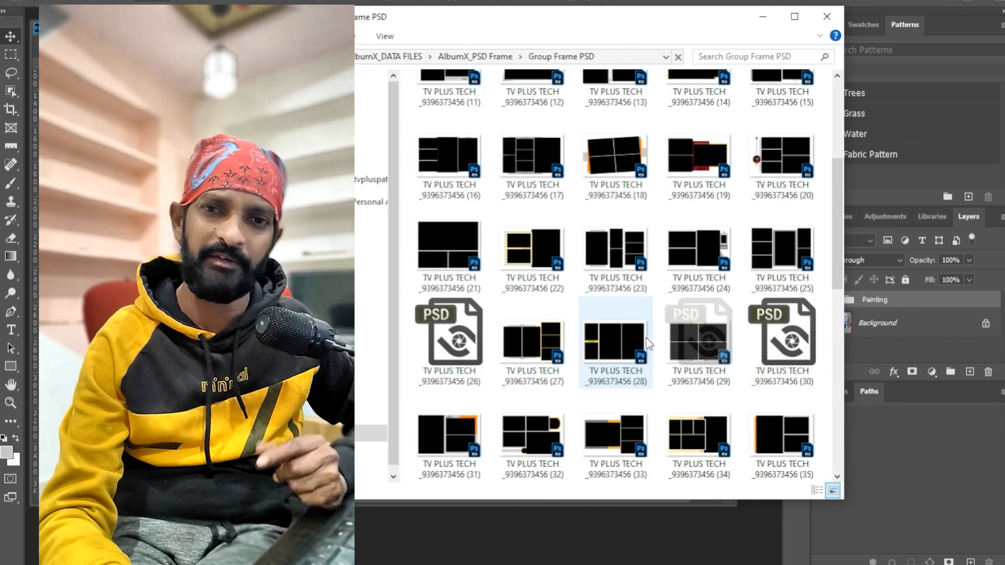